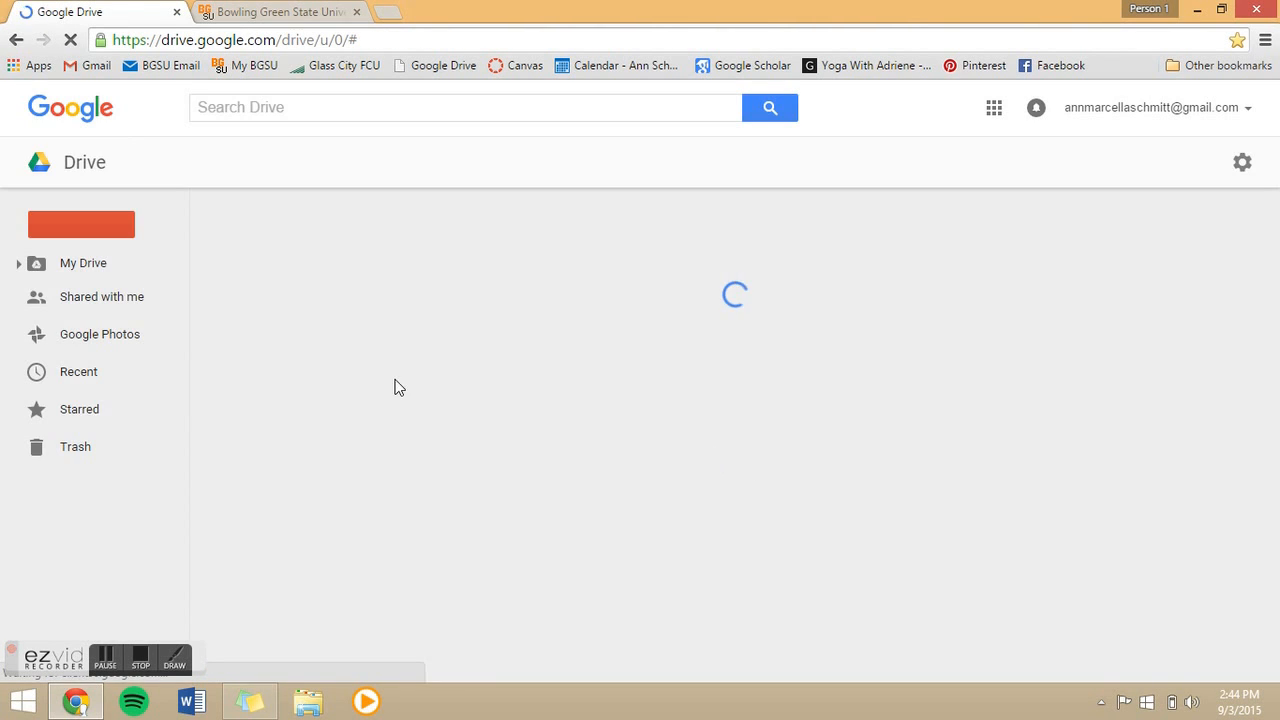
# Create a blank Google Docs document from Drive and add a page header containing the author's full name
pyautogui.click(93, 226)
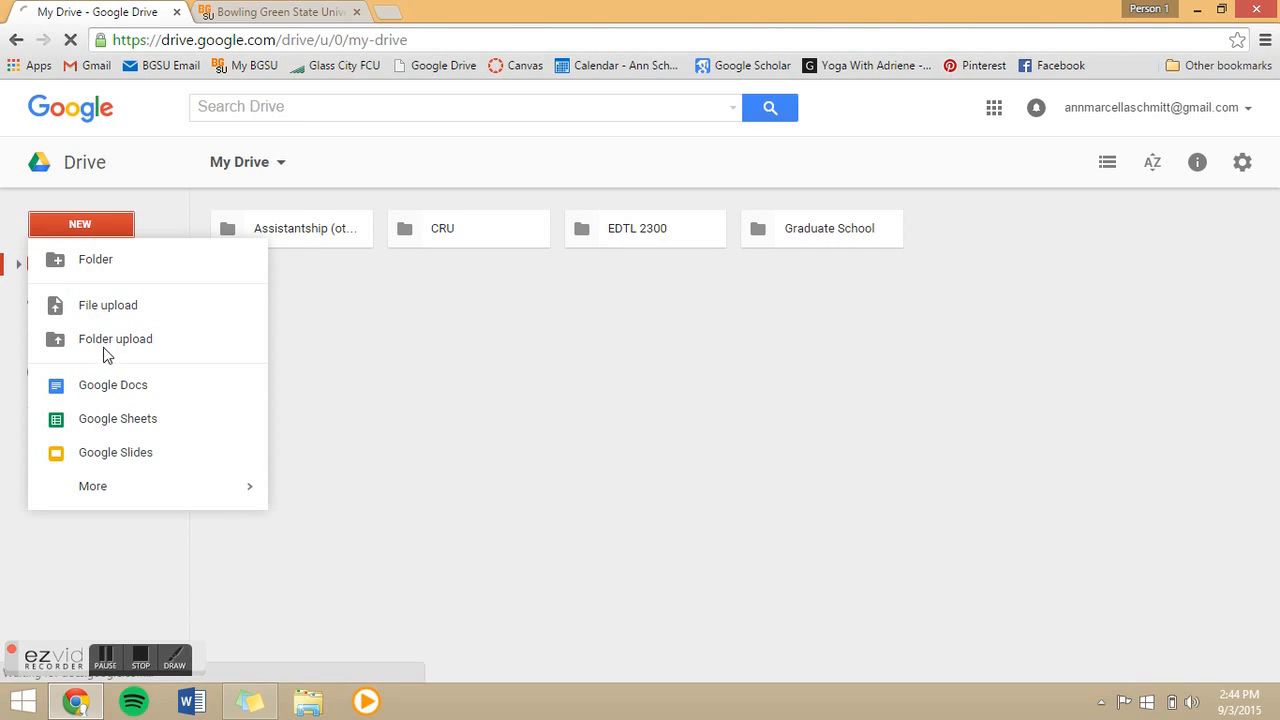
pyautogui.click(114, 387)
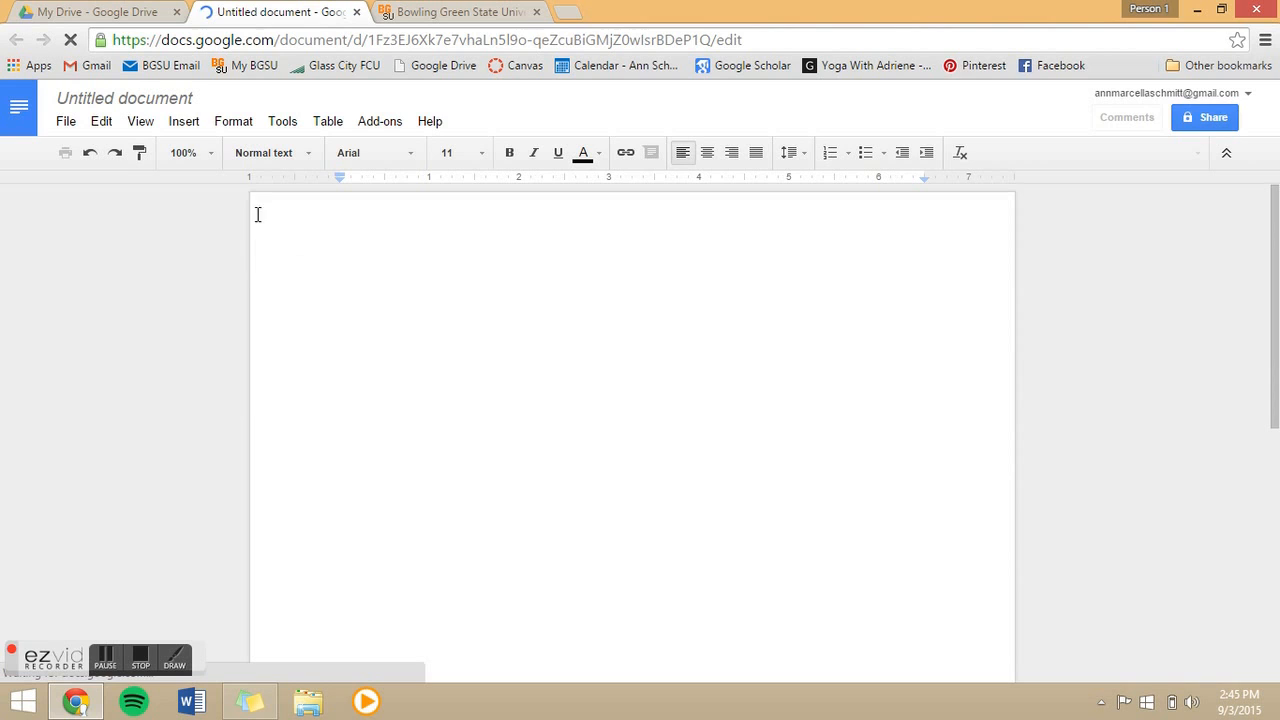
pyautogui.click(188, 124)
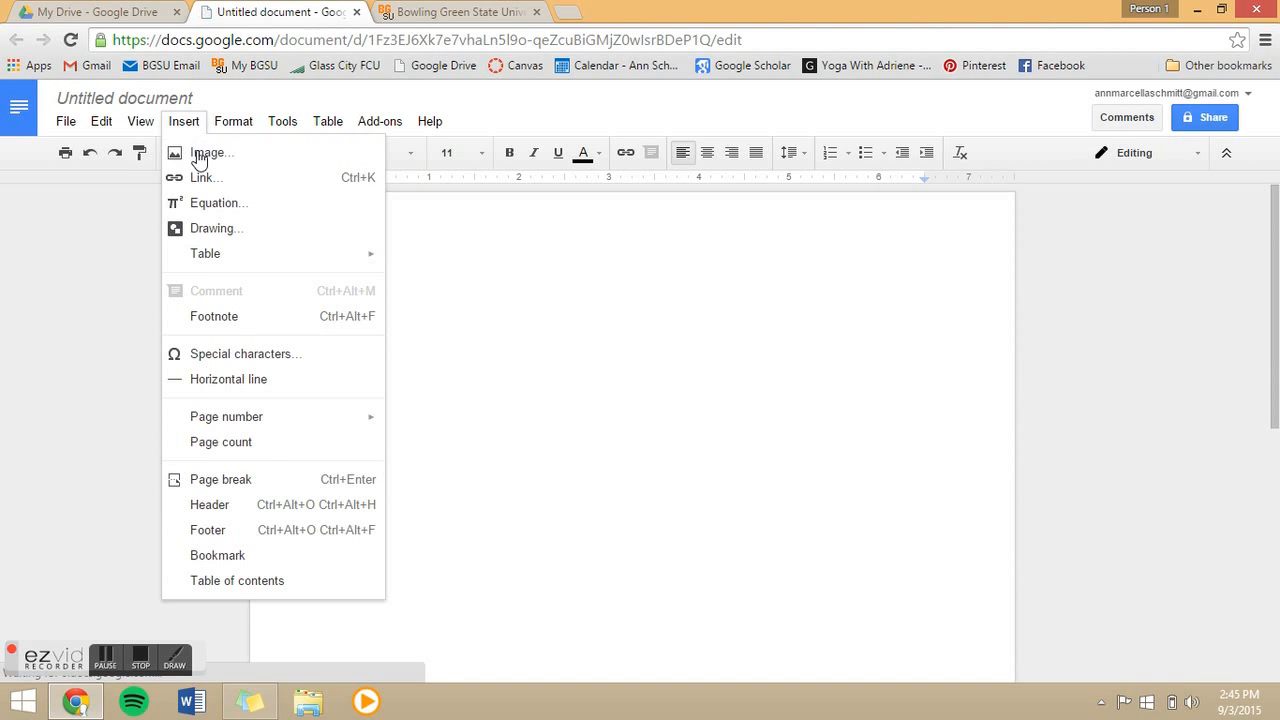
pyautogui.moveTo(224, 257)
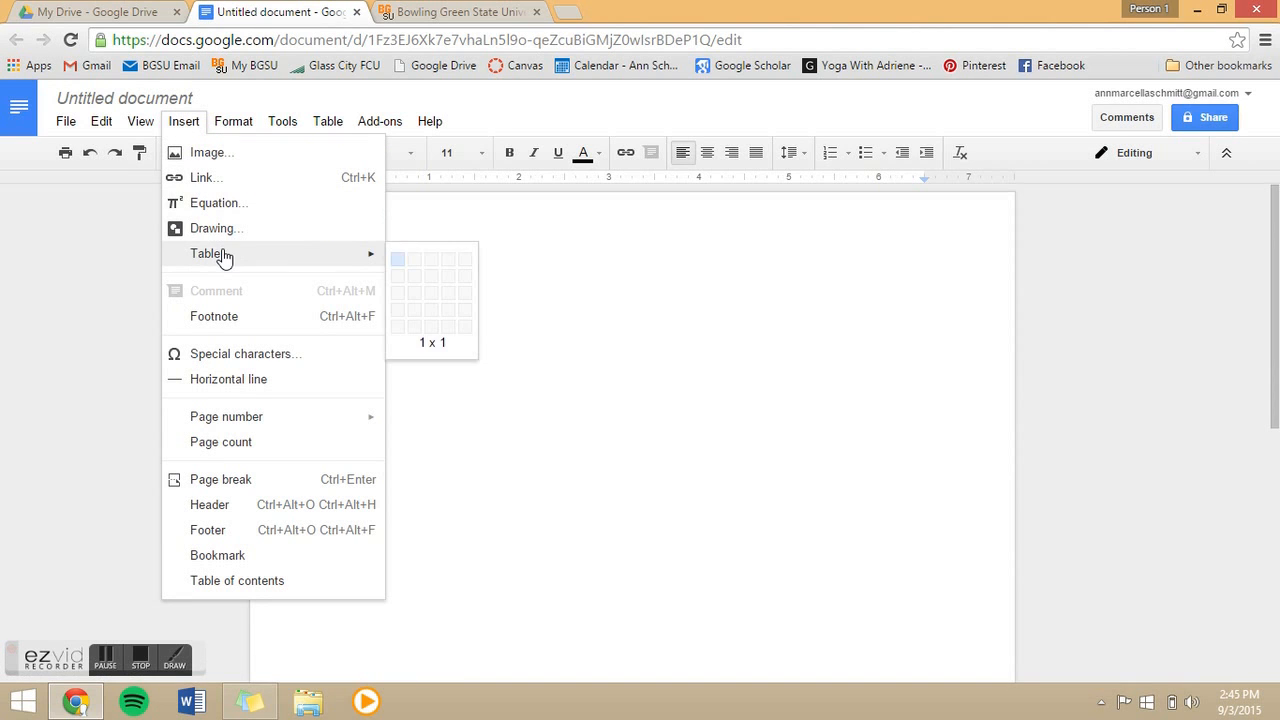
pyautogui.click(237, 505)
pyautogui.write('Ann Schmitt')
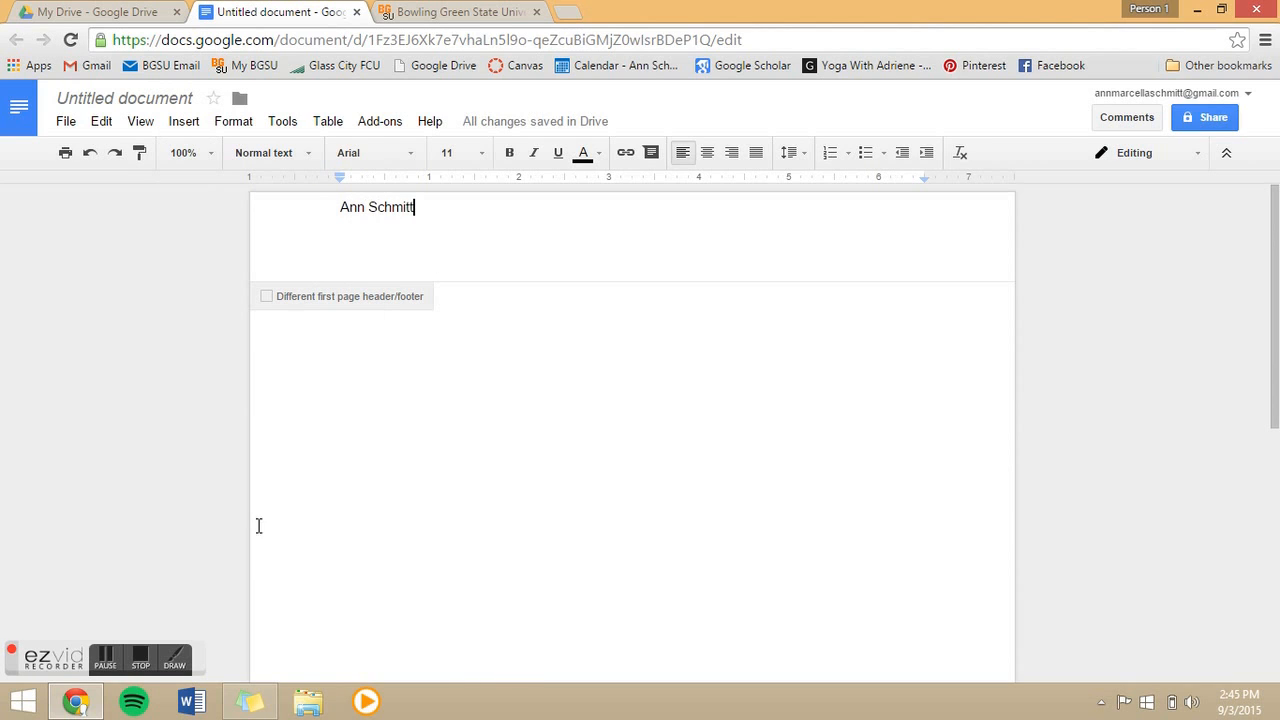
pyautogui.click(405, 353)
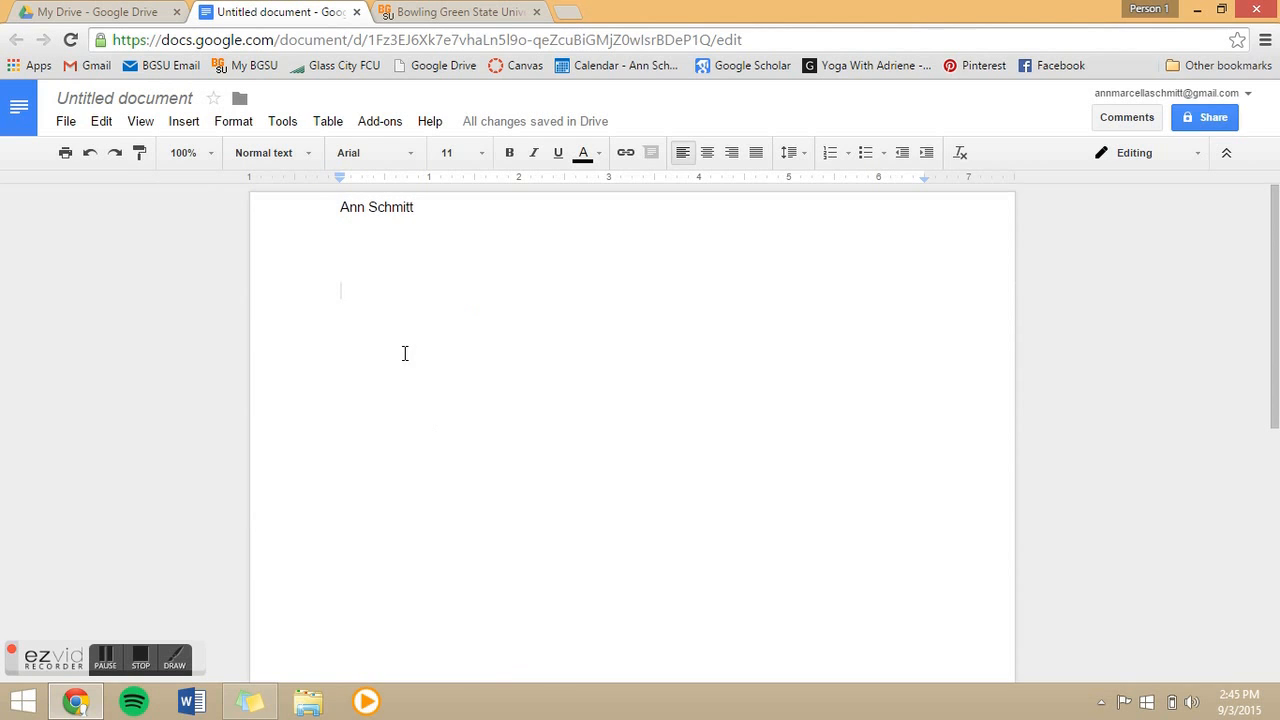
# Insert a new drawing into the document body and add the word art "Welcome!" to it
pyautogui.click(192, 122)
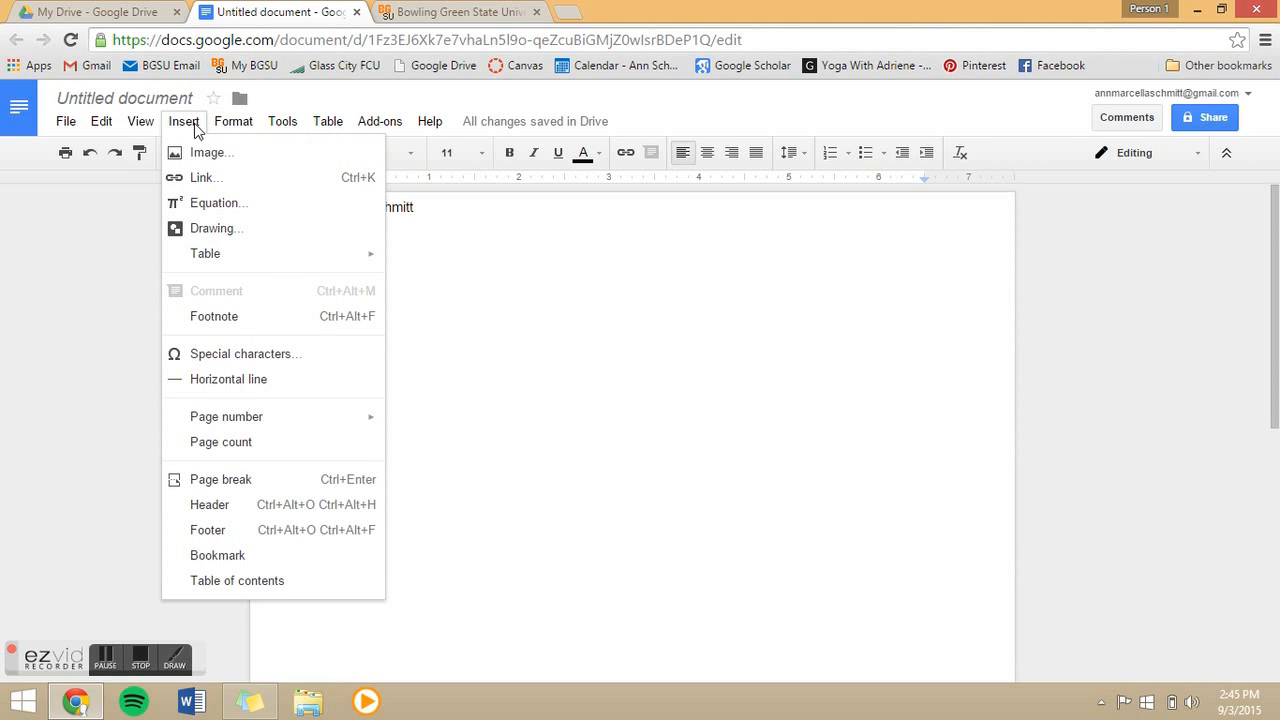
pyautogui.click(212, 229)
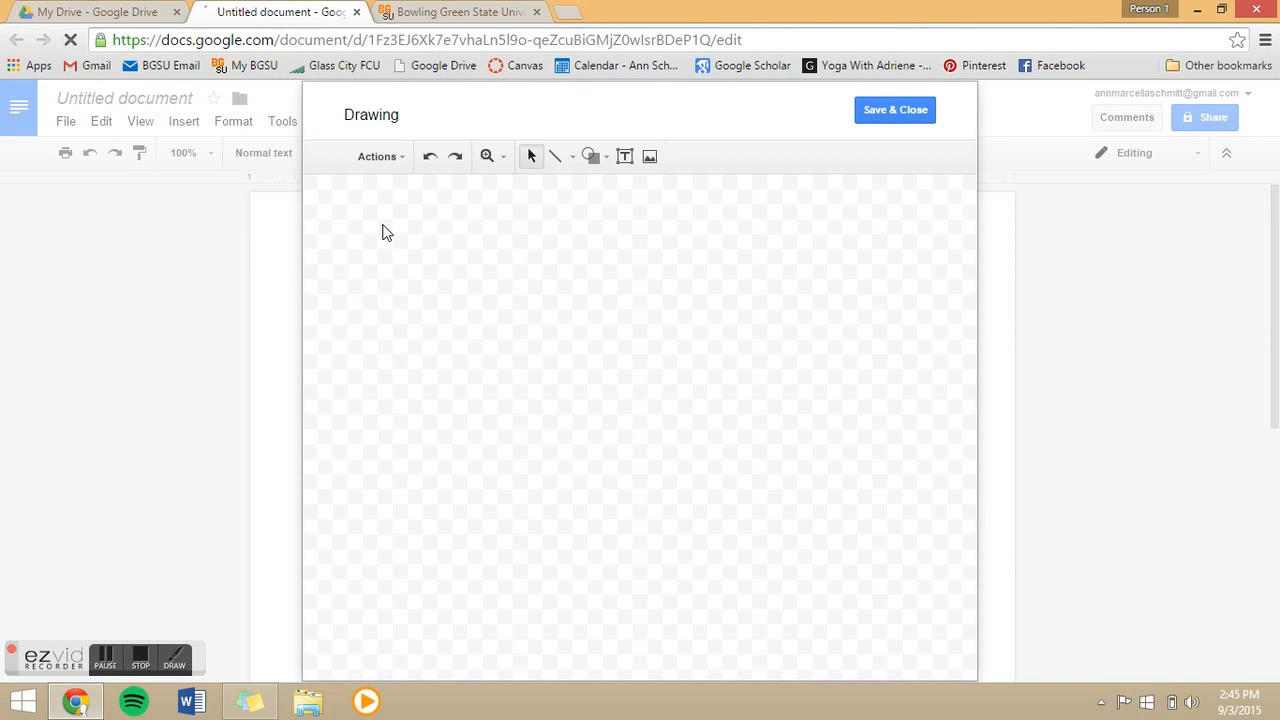
pyautogui.click(399, 156)
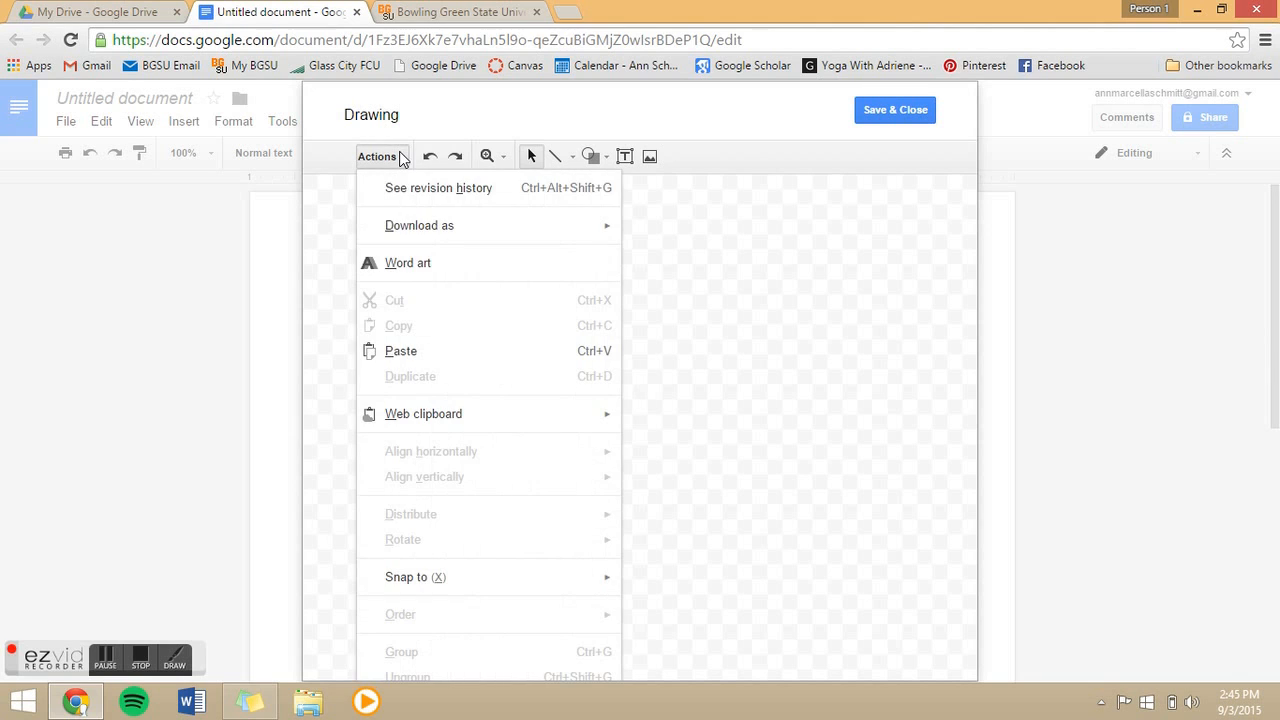
pyautogui.click(413, 263)
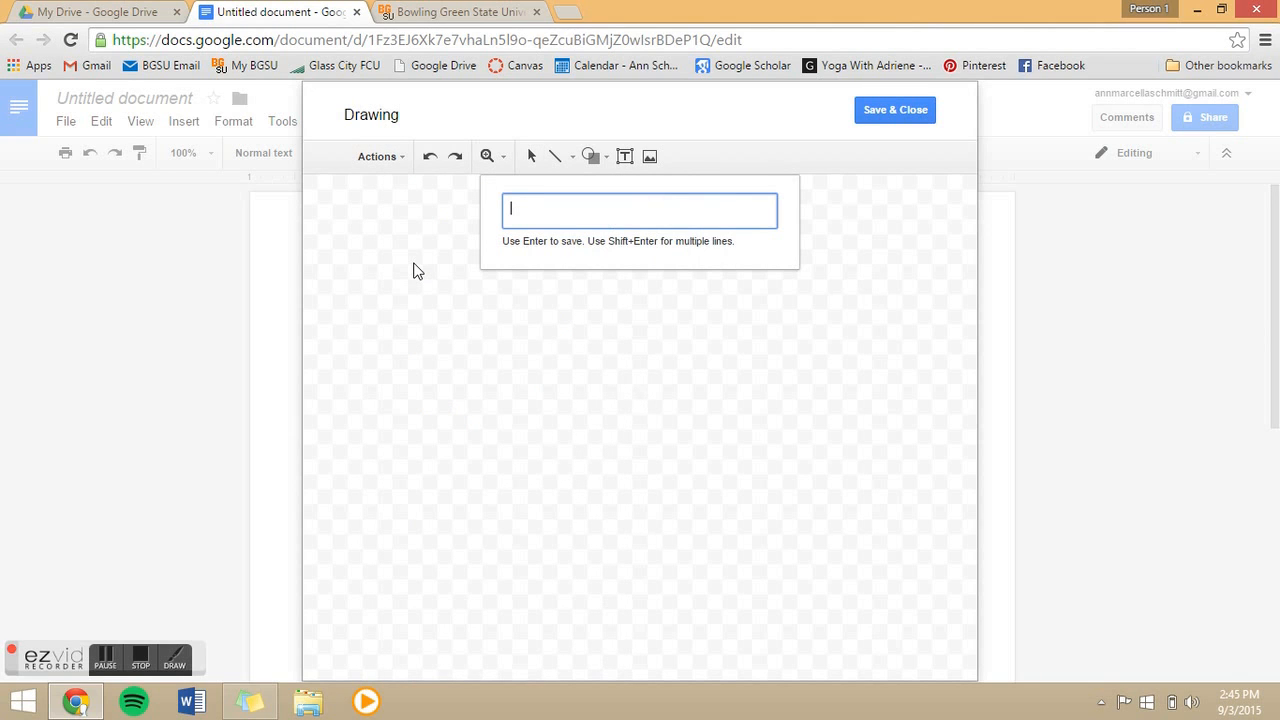
pyautogui.write('Welcome')
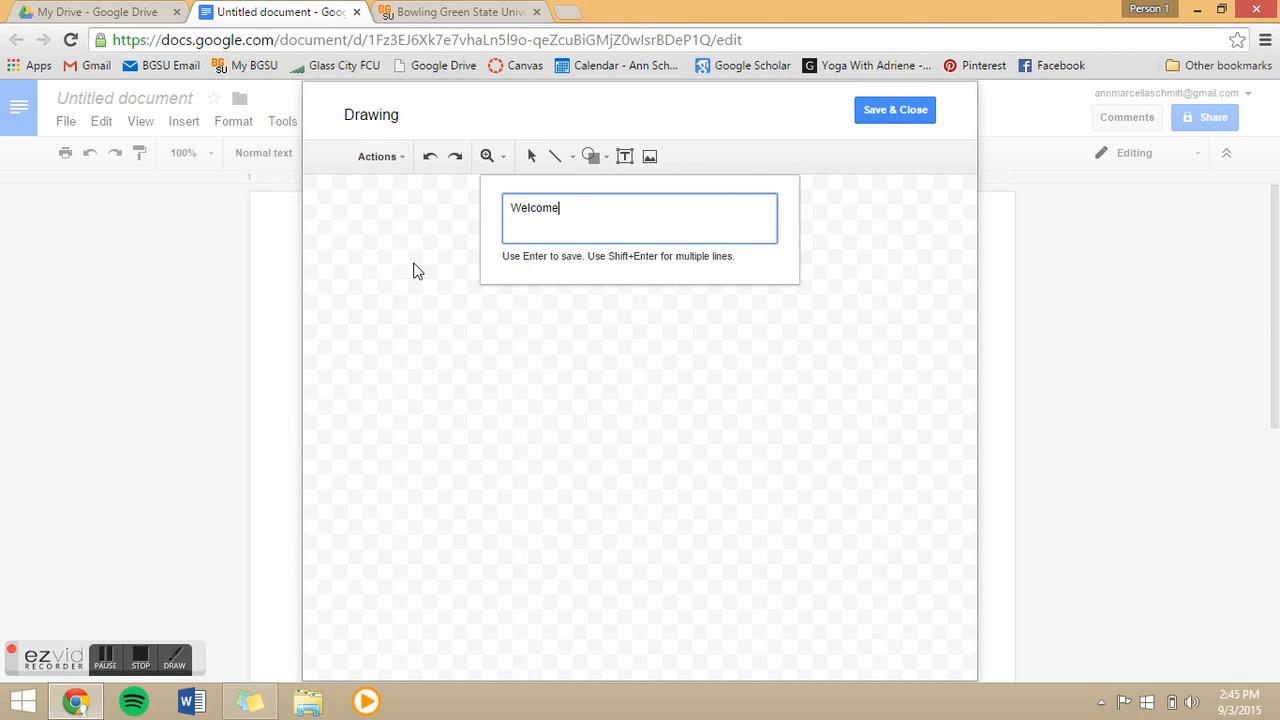
pyautogui.write('!')
pyautogui.press('Return')
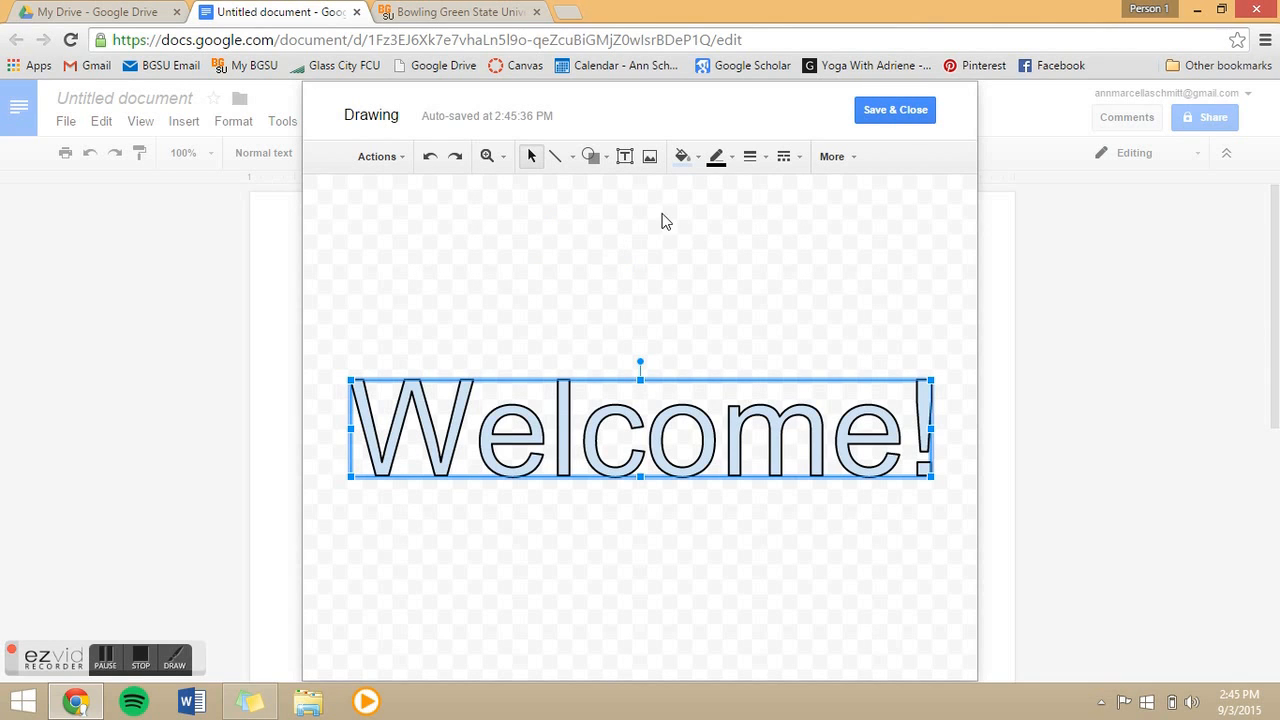
# Set the word art's font to Syncopate, then shrink and reposition it to span the drawing canvas width
pyautogui.click(850, 162)
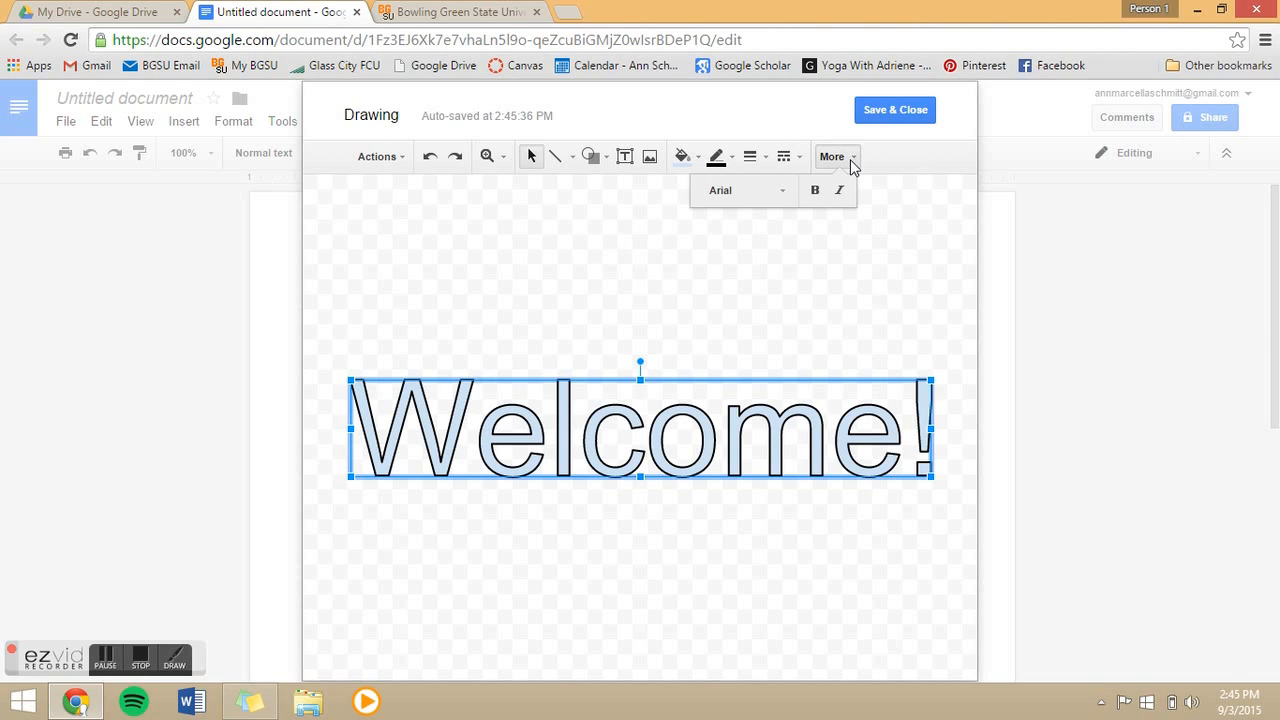
pyautogui.click(783, 195)
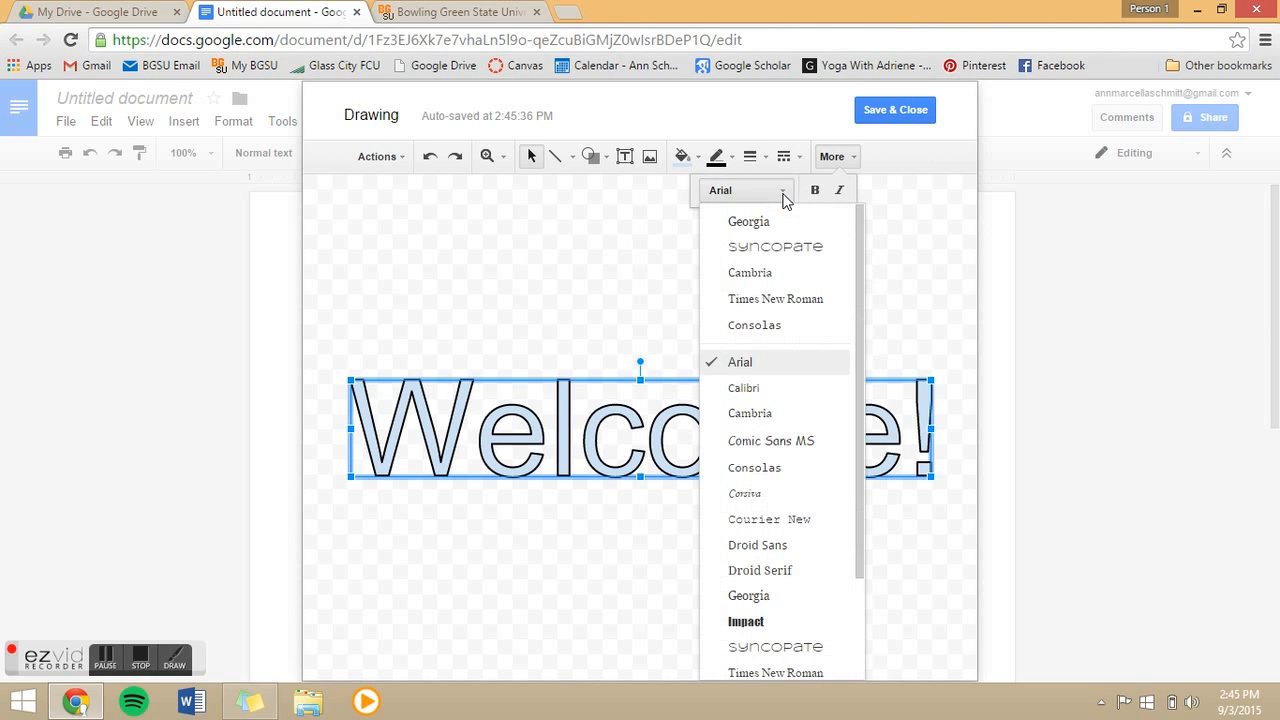
pyautogui.click(778, 247)
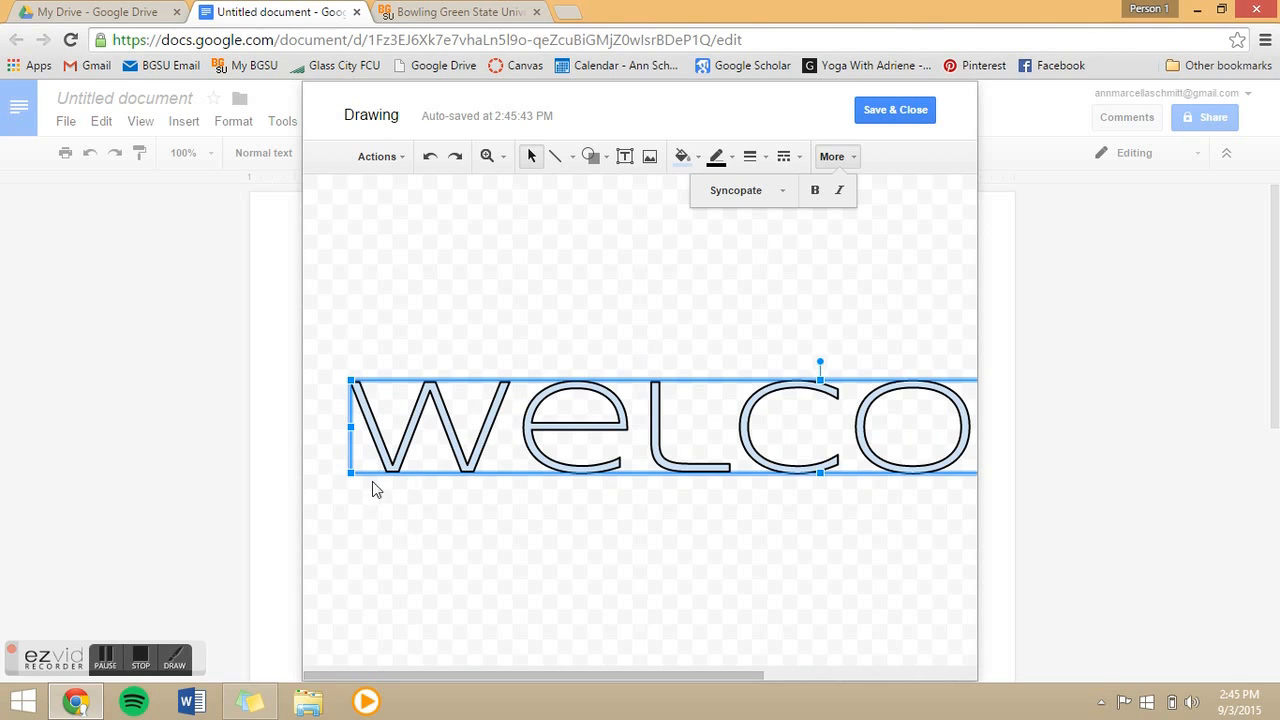
pyautogui.moveTo(349, 473); pyautogui.dragTo(516, 442)
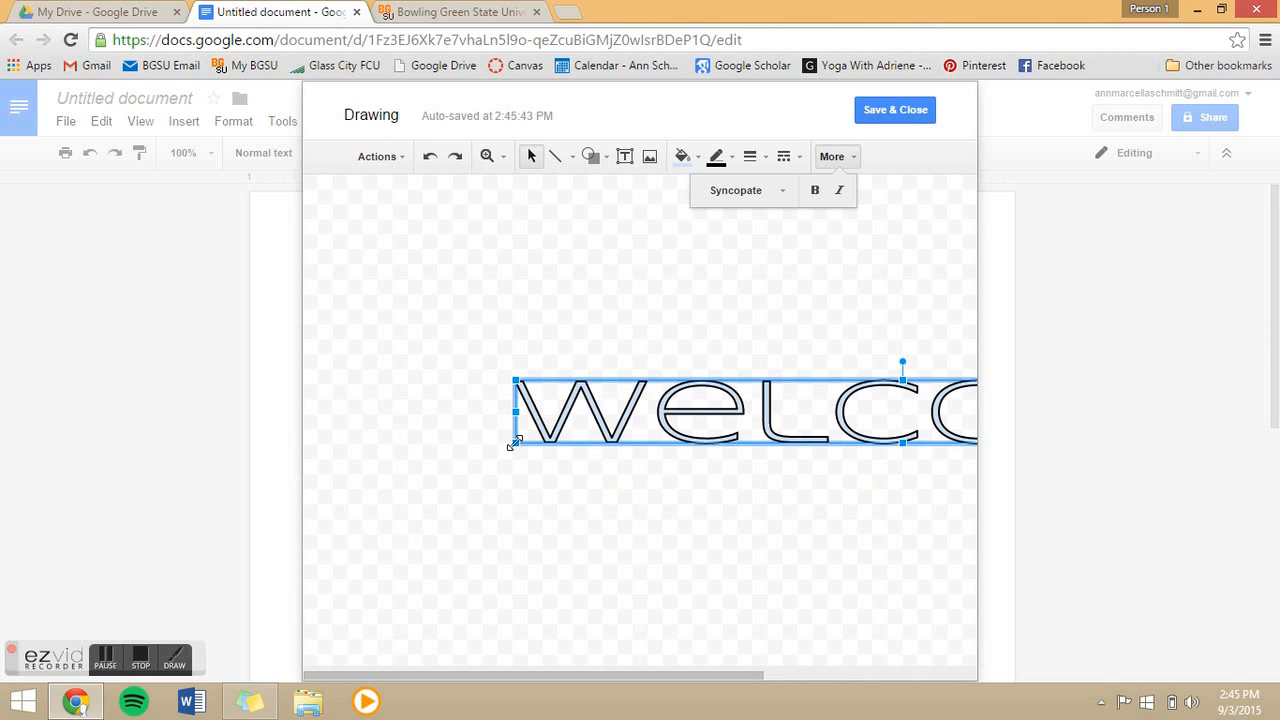
pyautogui.moveTo(649, 399); pyautogui.dragTo(437, 358)
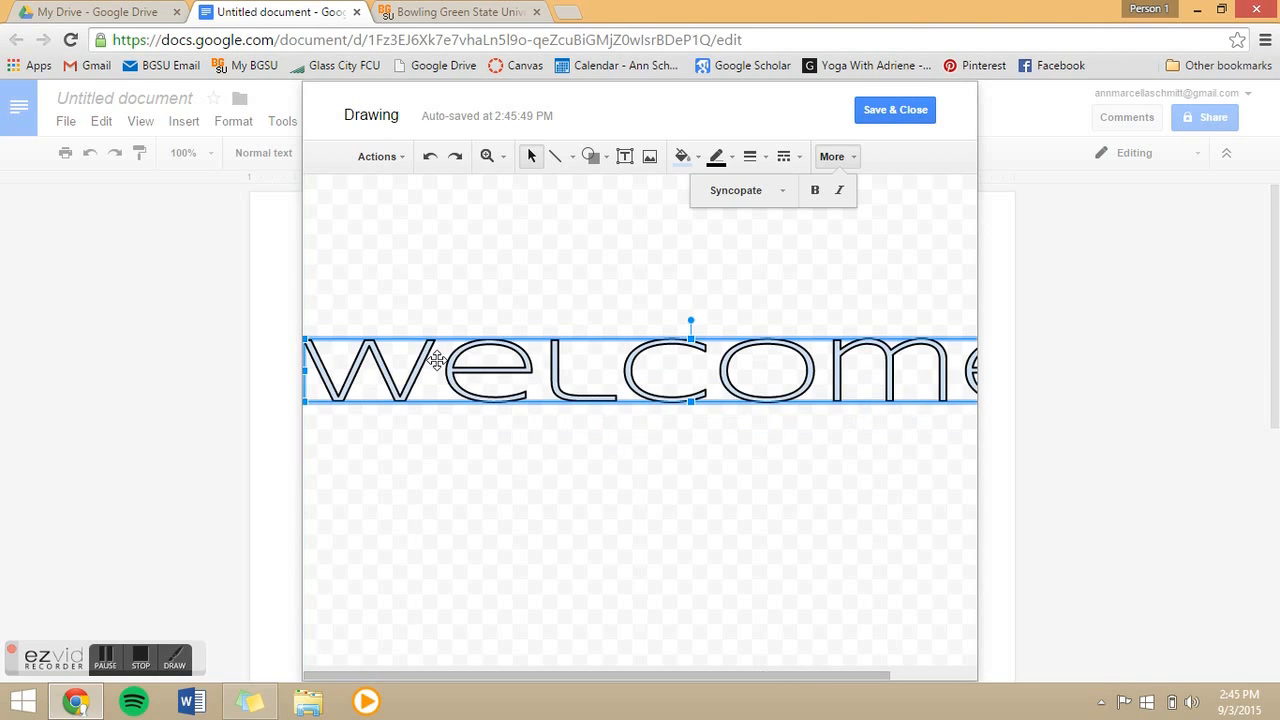
pyautogui.moveTo(304, 402); pyautogui.dragTo(408, 395)
pyautogui.moveTo(568, 352); pyautogui.dragTo(466, 352)
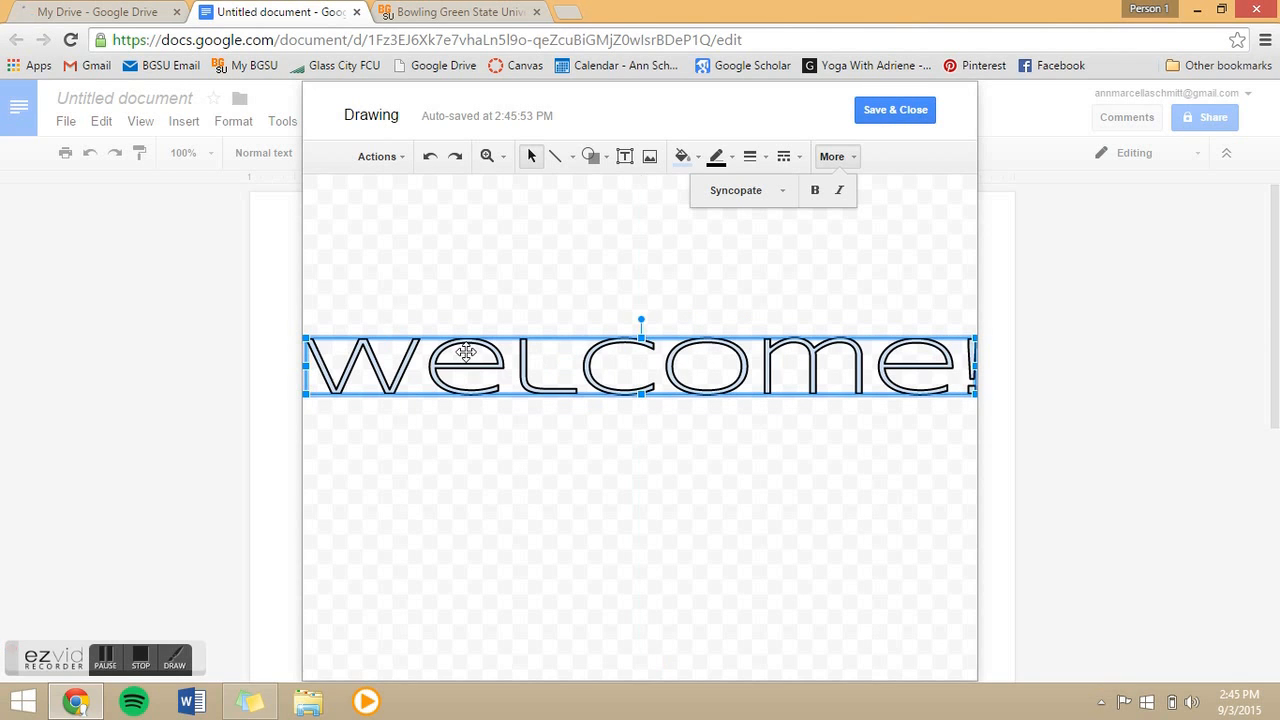
# Fill the word art with dark red and save the drawing into the document
pyautogui.click(700, 160)
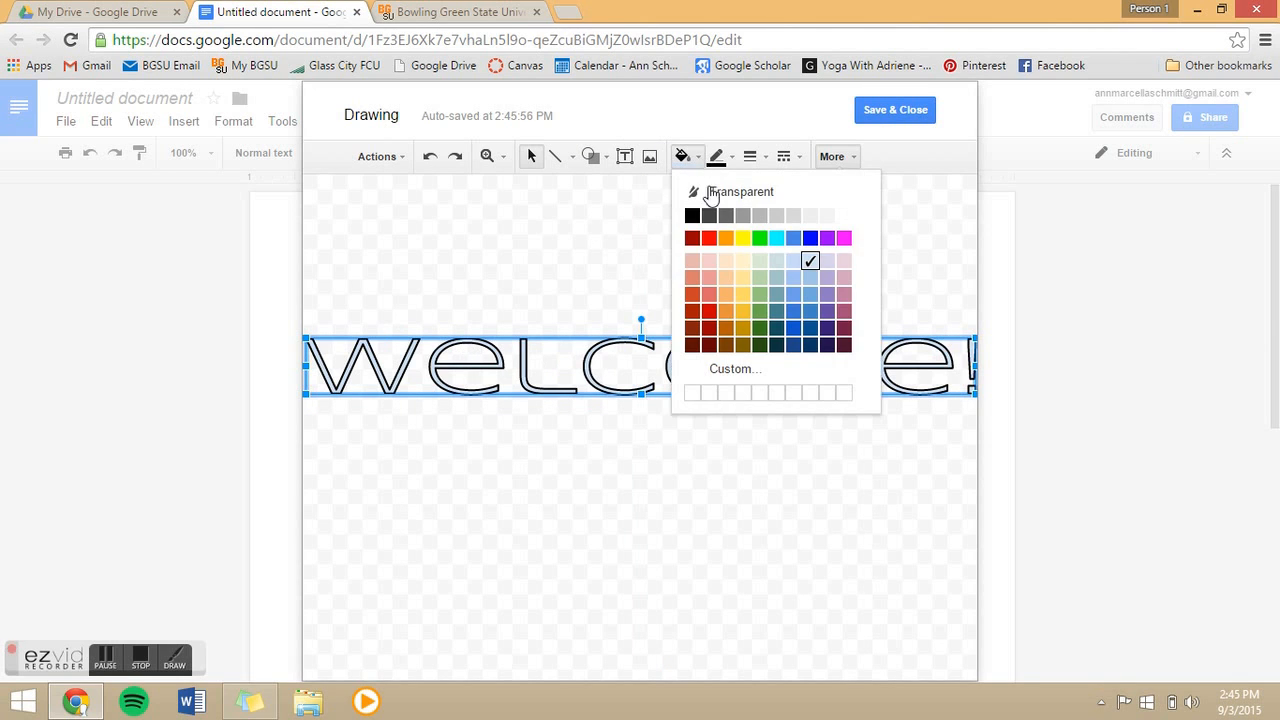
pyautogui.click(693, 313)
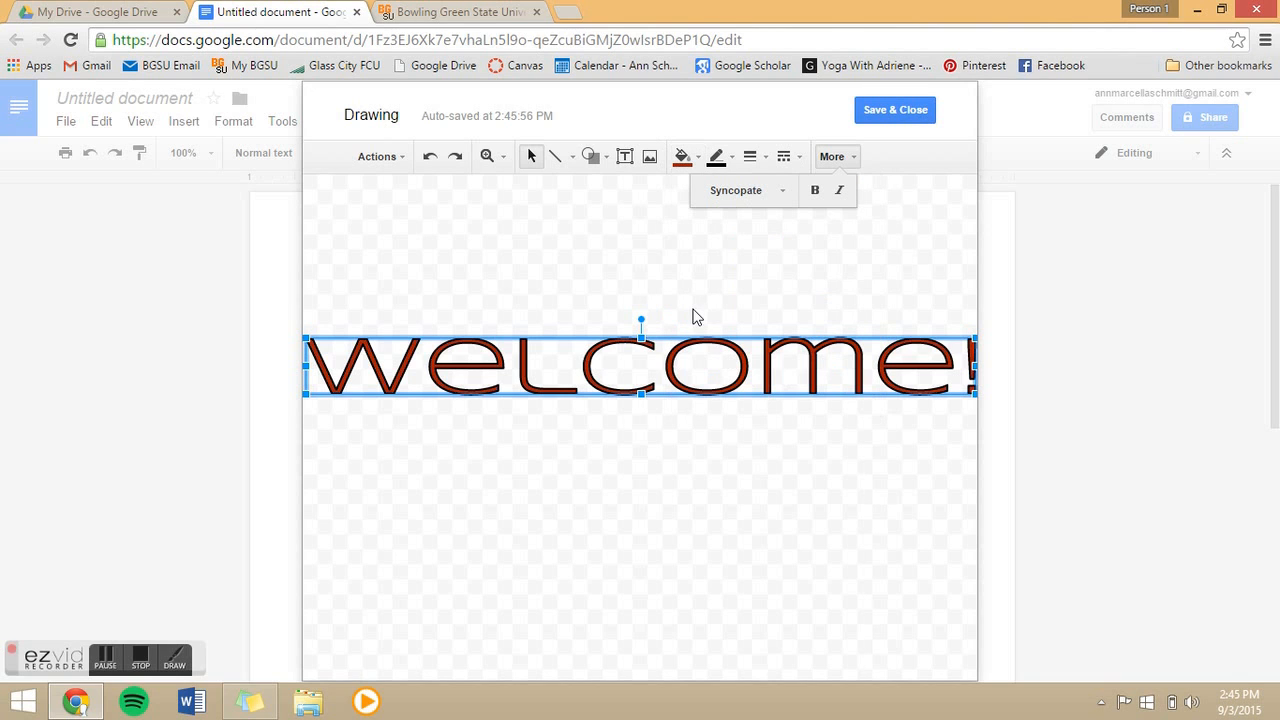
pyautogui.click(893, 112)
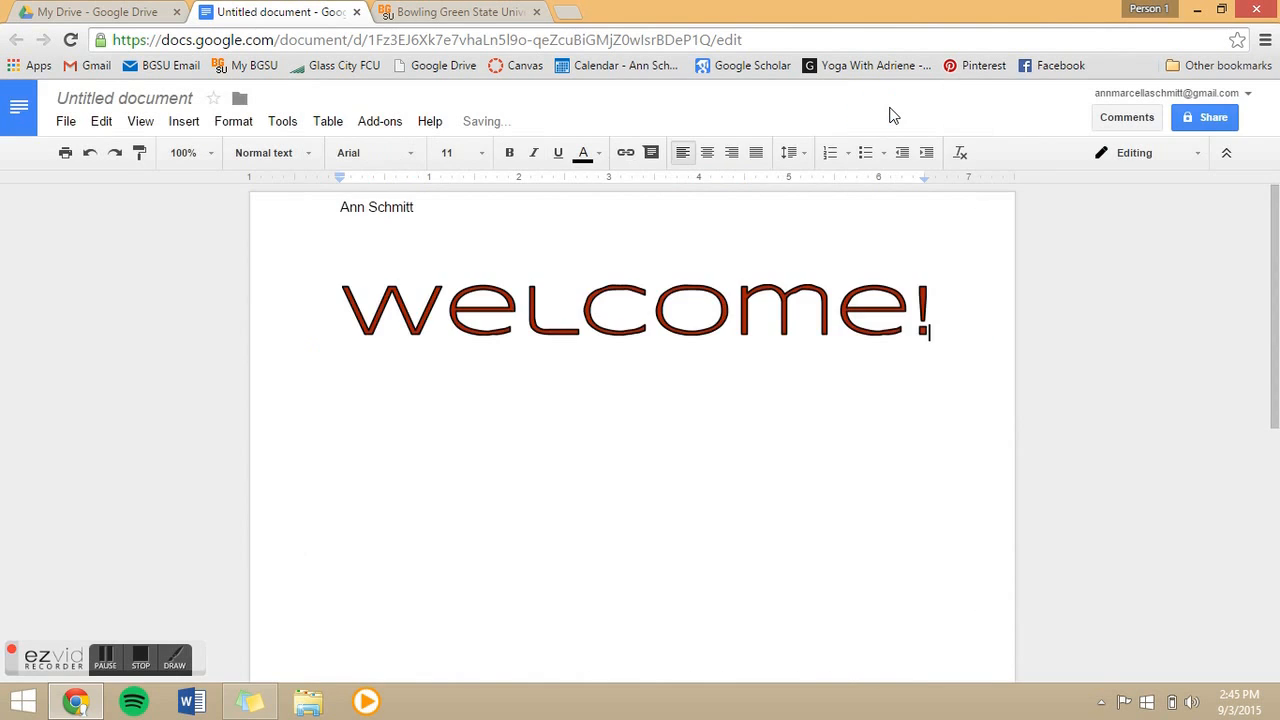
# Set the "Welcome!" drawing to Wrap text and put the text cursor on the line below it
pyautogui.click(652, 323)
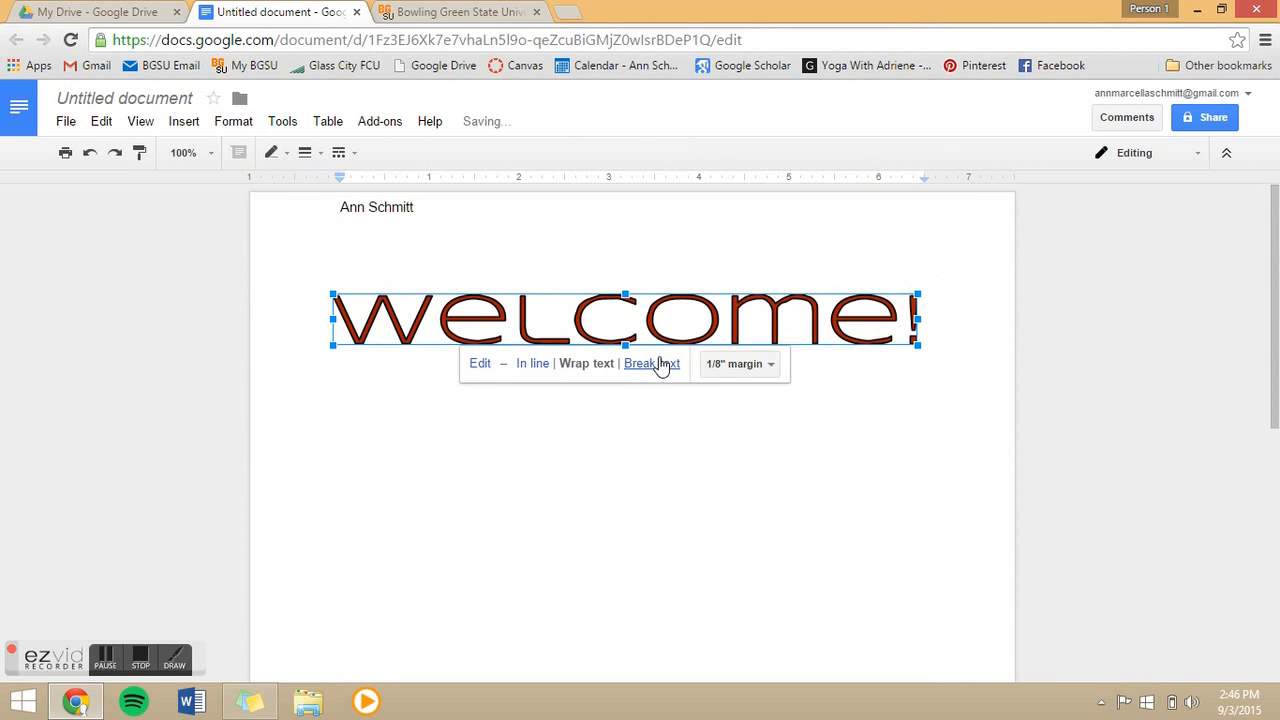
pyautogui.click(900, 364)
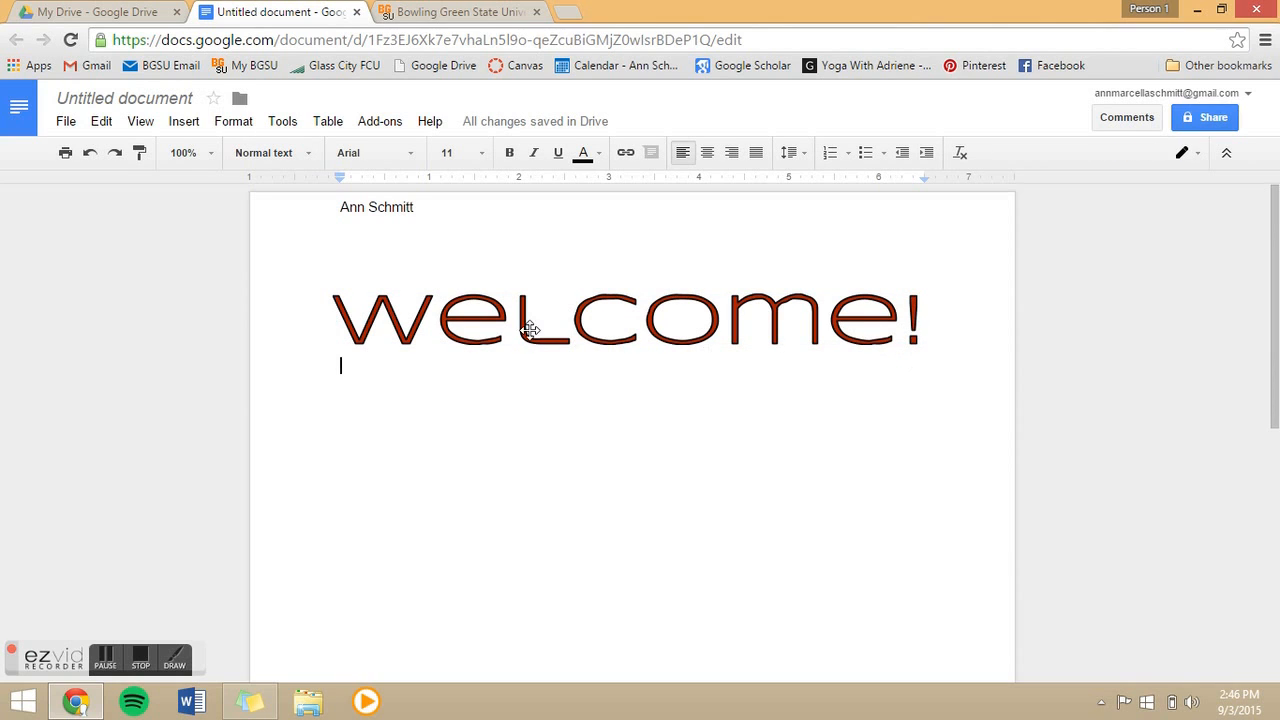
# Search Google images for "globe" and insert the light gray globe showing Africa and Europe
pyautogui.click(196, 123)
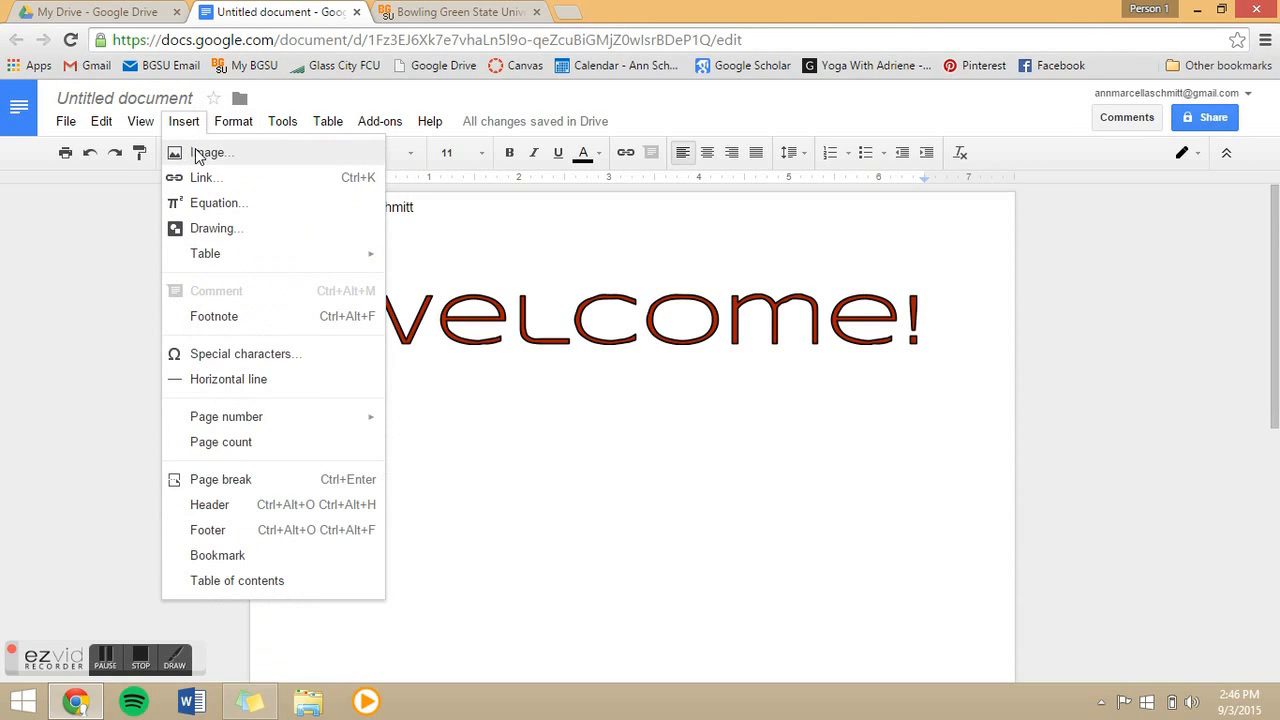
pyautogui.click(197, 155)
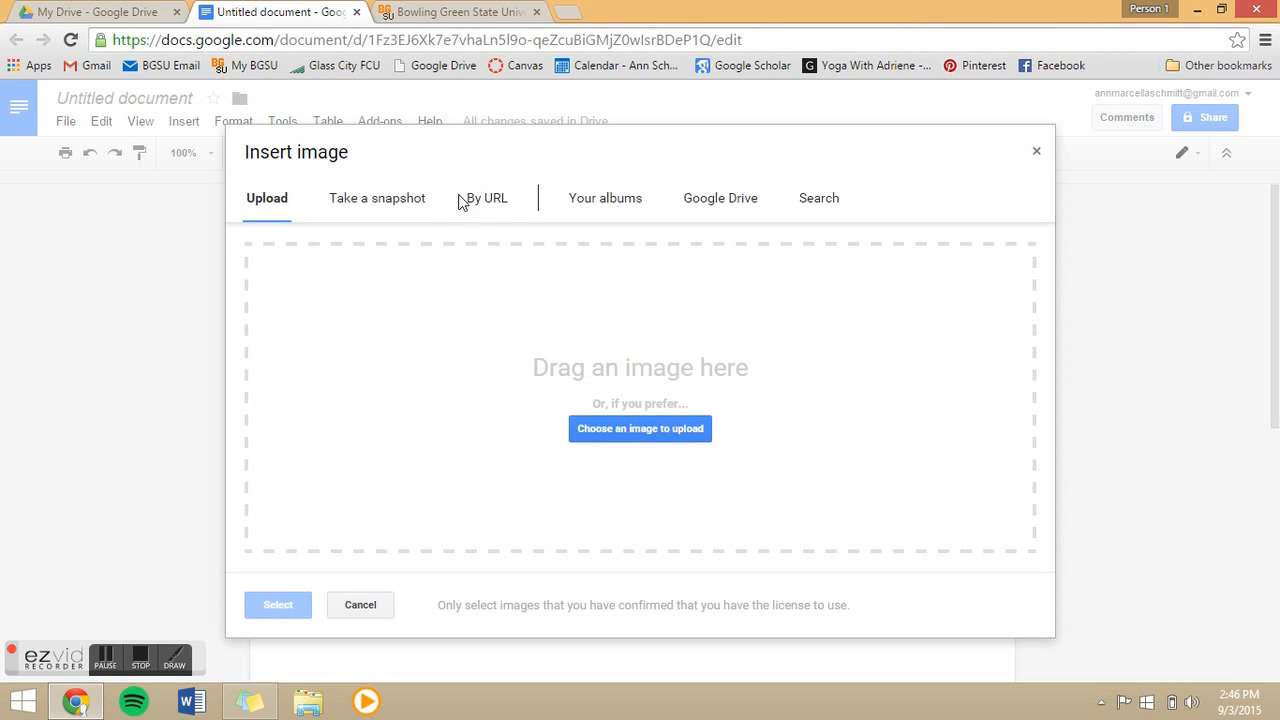
pyautogui.click(816, 200)
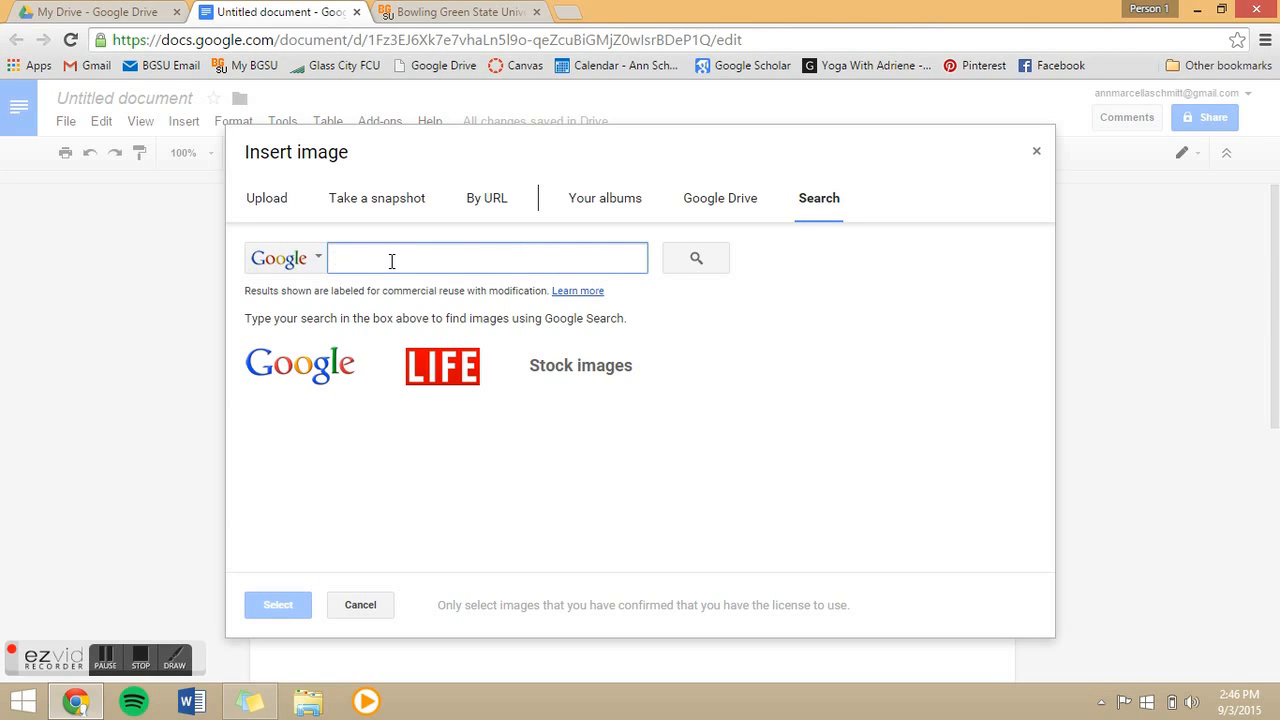
pyautogui.write('glob')
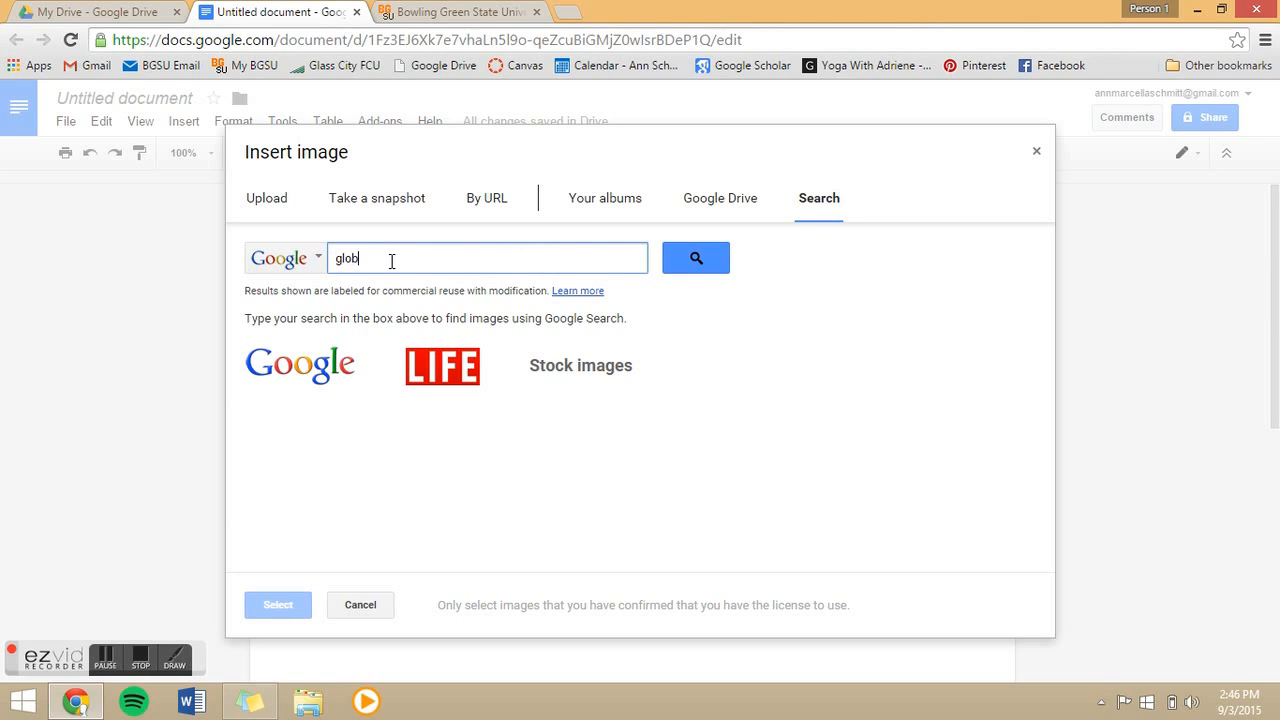
pyautogui.write('e')
pyautogui.press('Return')
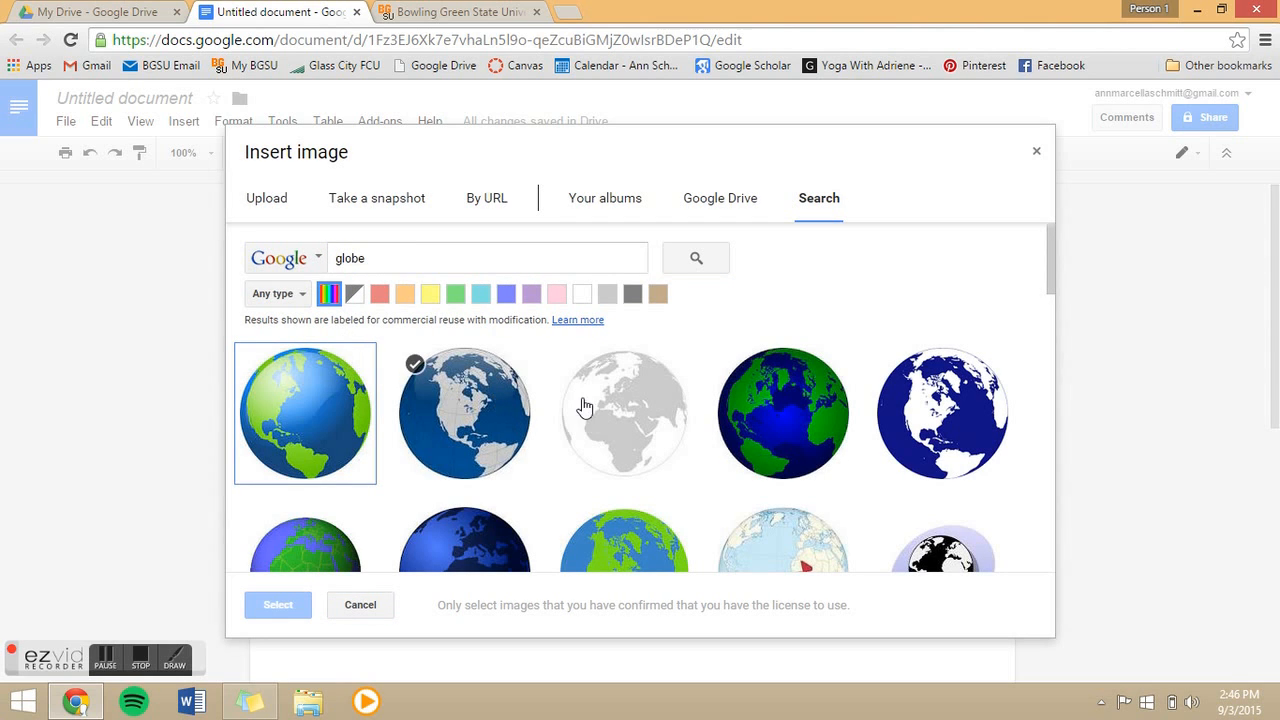
pyautogui.click(635, 428)
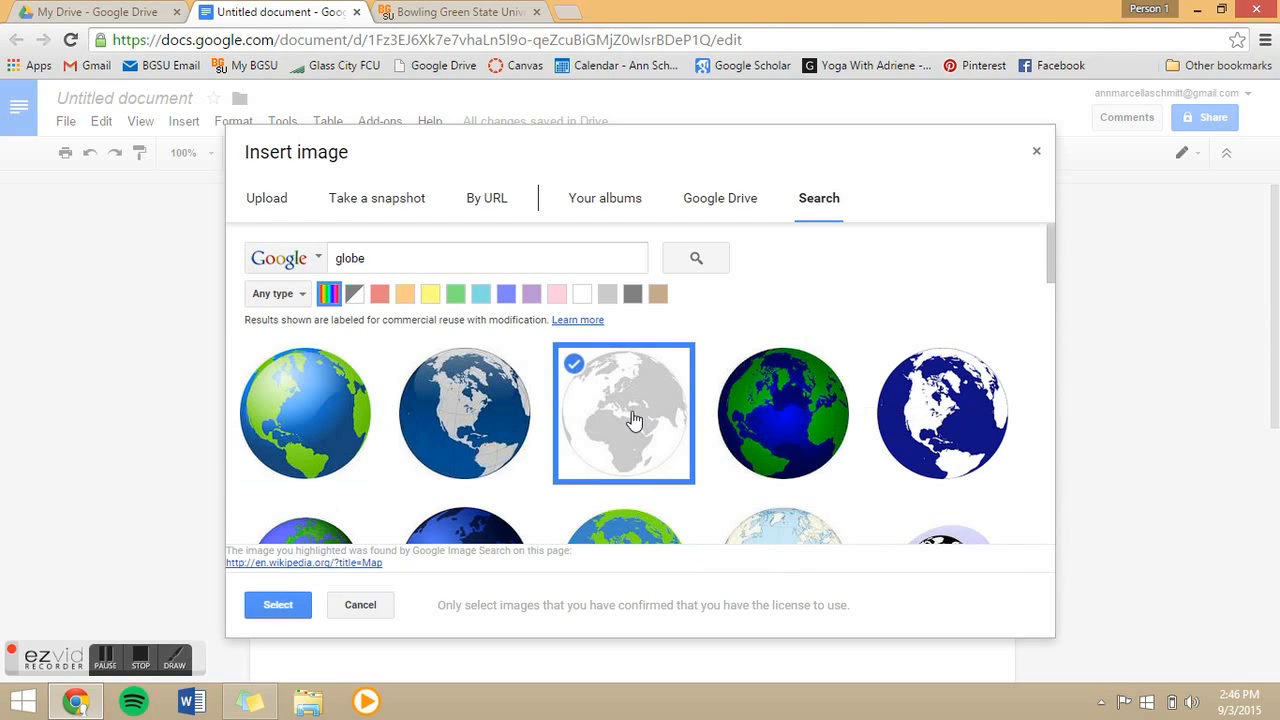
pyautogui.click(272, 605)
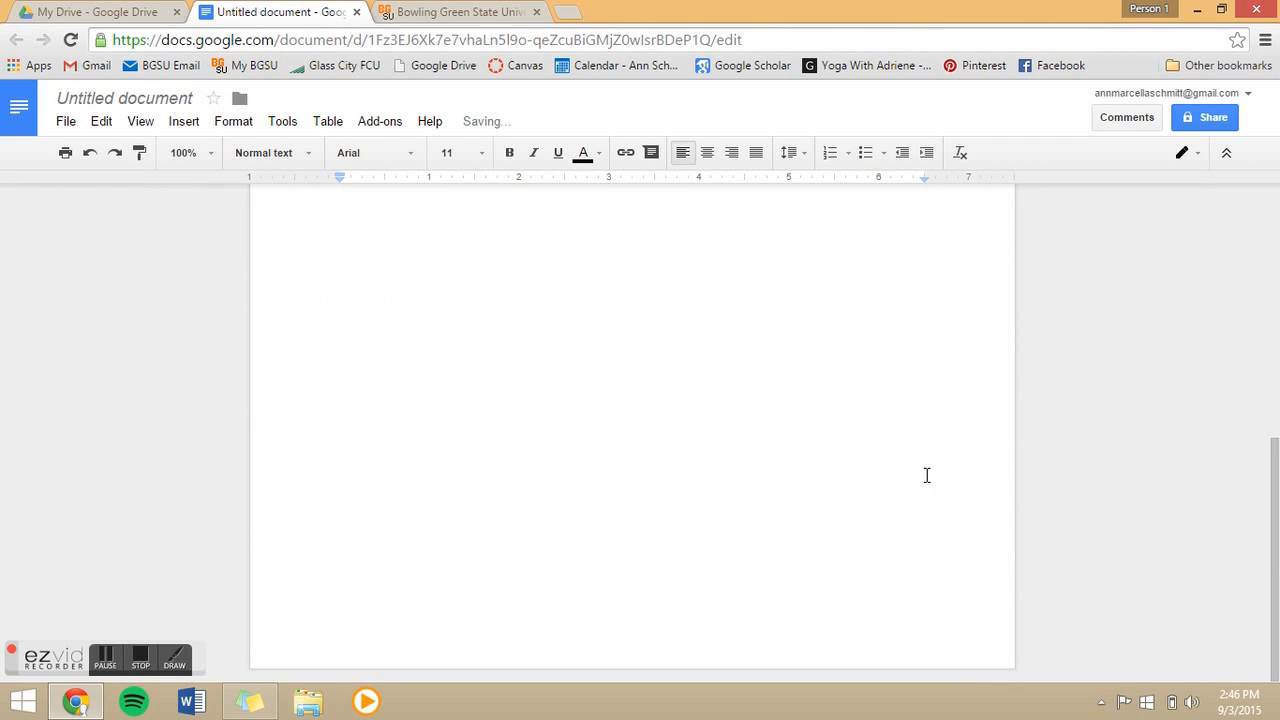
# Shrink the inserted globe image proportionally to about 1.3 inches wide
pyautogui.moveTo(1274, 460); pyautogui.dragTo(1269, 367)
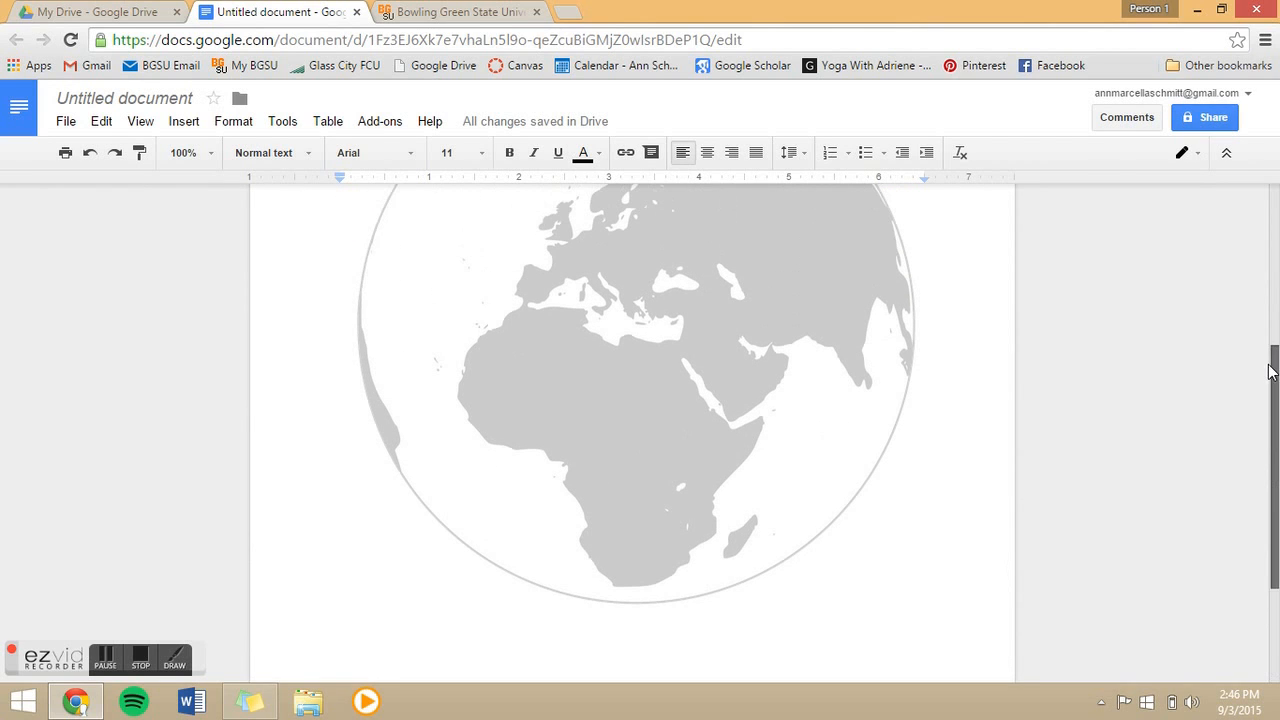
pyautogui.click(852, 541)
pyautogui.moveTo(924, 616); pyautogui.dragTo(569, 259)
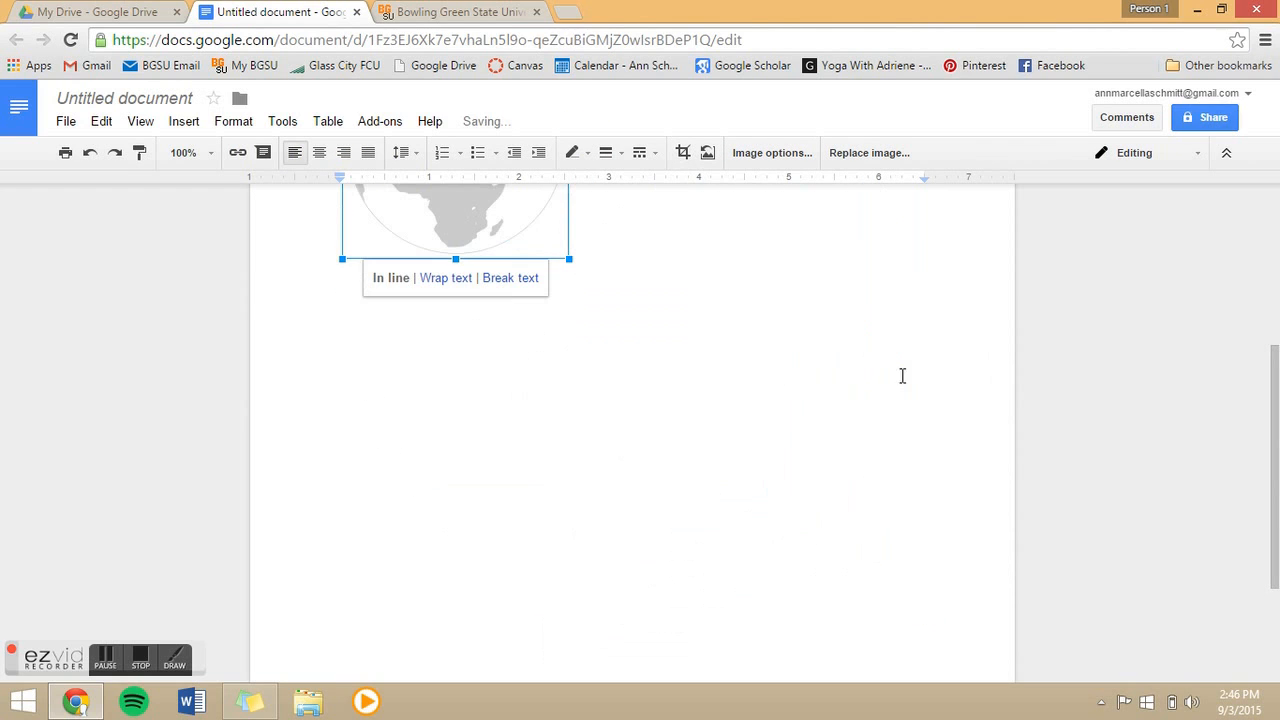
pyautogui.moveTo(1274, 460); pyautogui.dragTo(1274, 321)
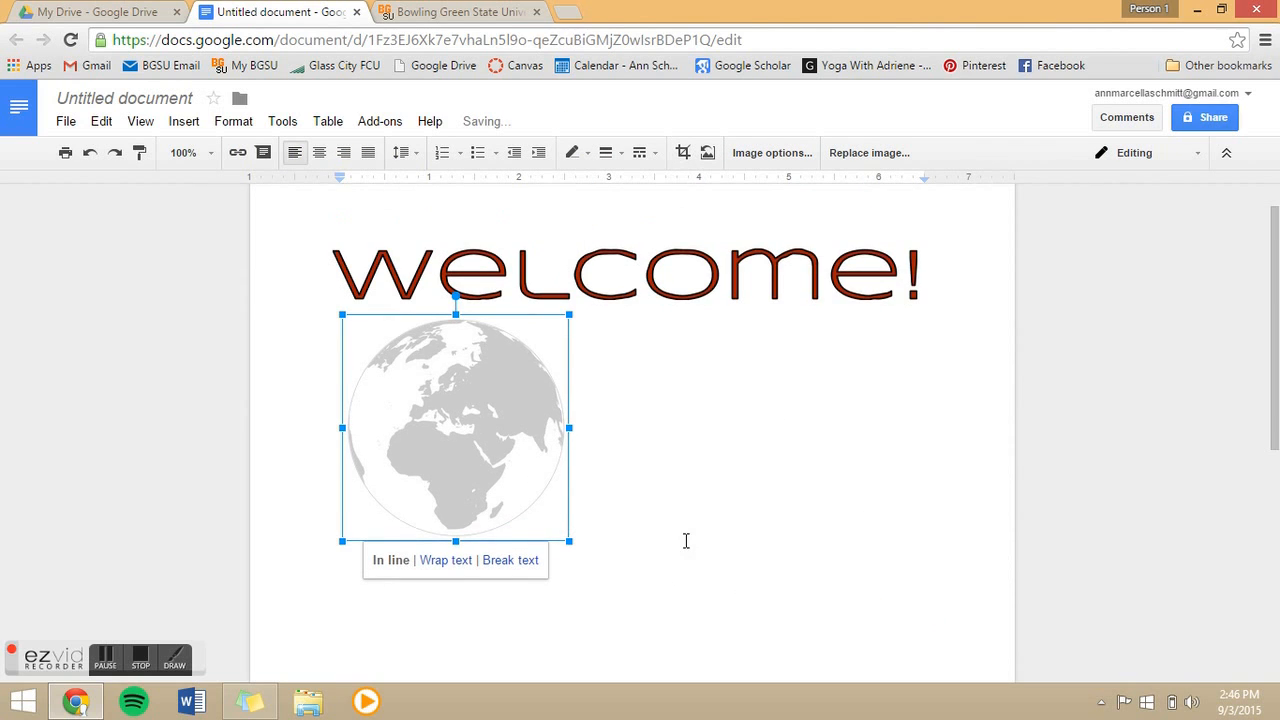
pyautogui.moveTo(568, 540); pyautogui.dragTo(455, 412)
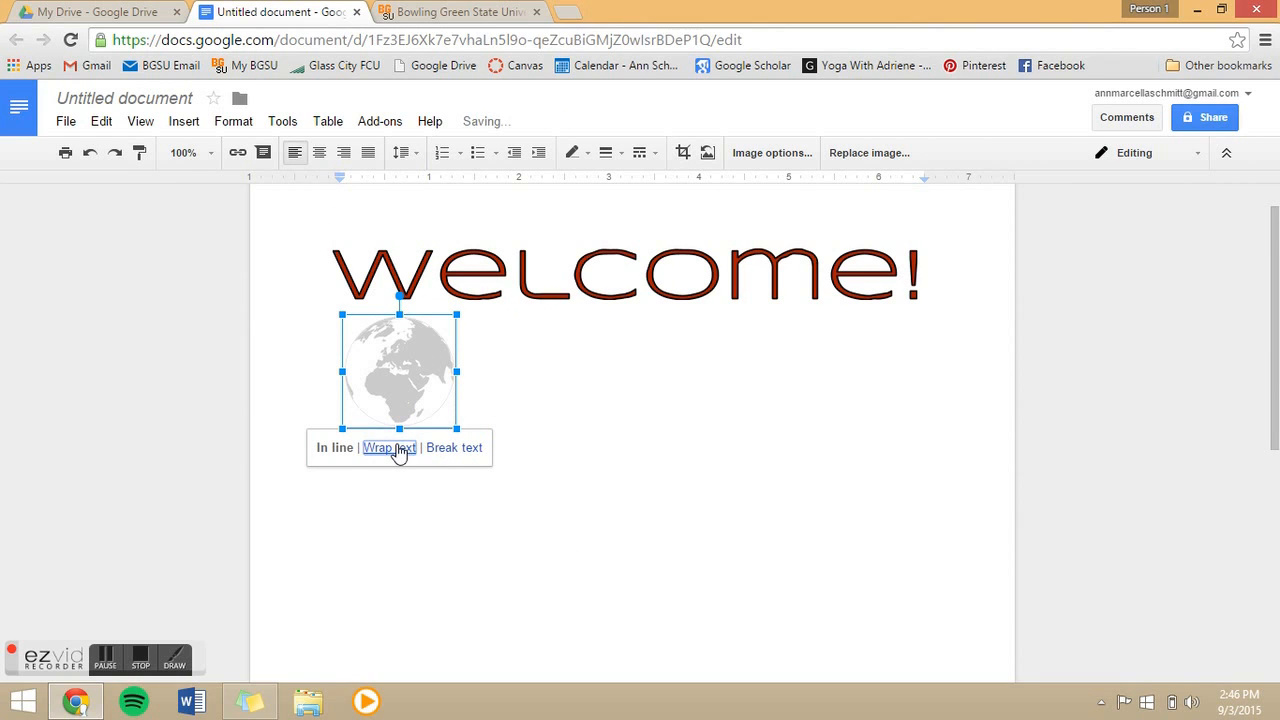
# Set the globe image to Wrap text and move it to the page's horizontal center beneath the "Welcome!" heading
pyautogui.click(398, 450)
pyautogui.moveTo(397, 374); pyautogui.dragTo(638, 396)
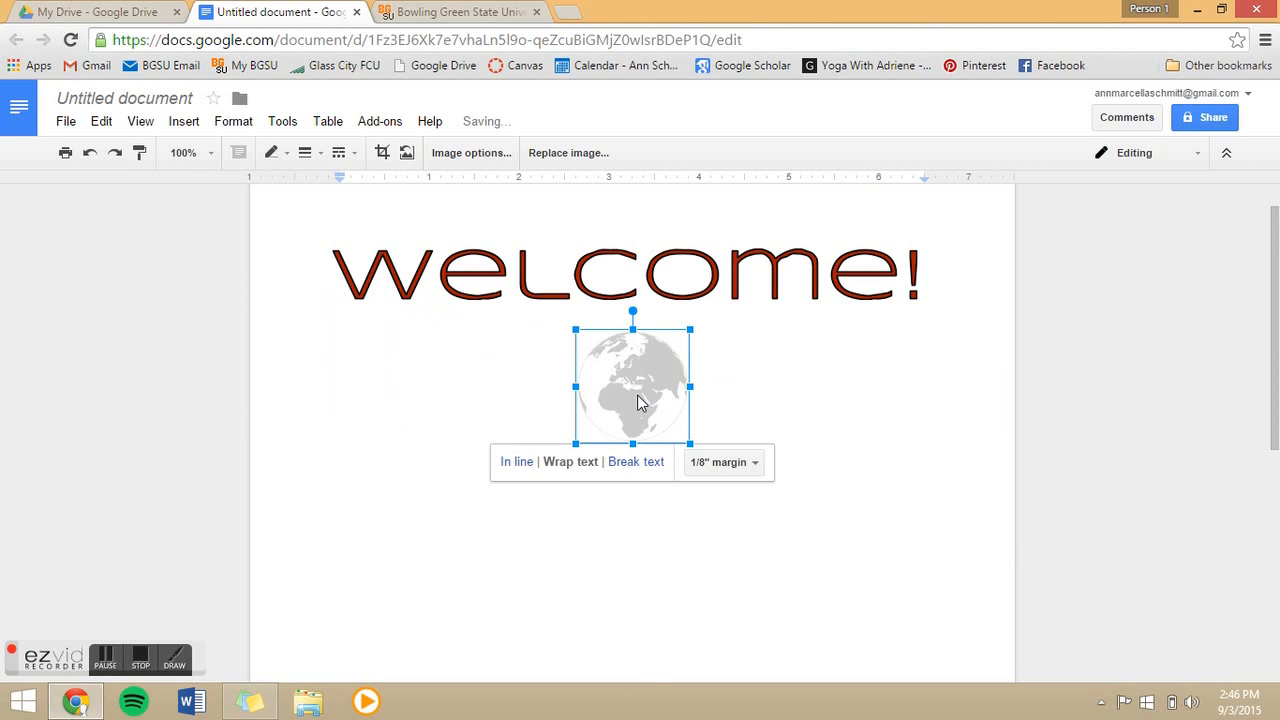
# Write "When you wrap a text or a picture, it allows words to be formatted like this!" across the globe image and start a new line
pyautogui.click(379, 358)
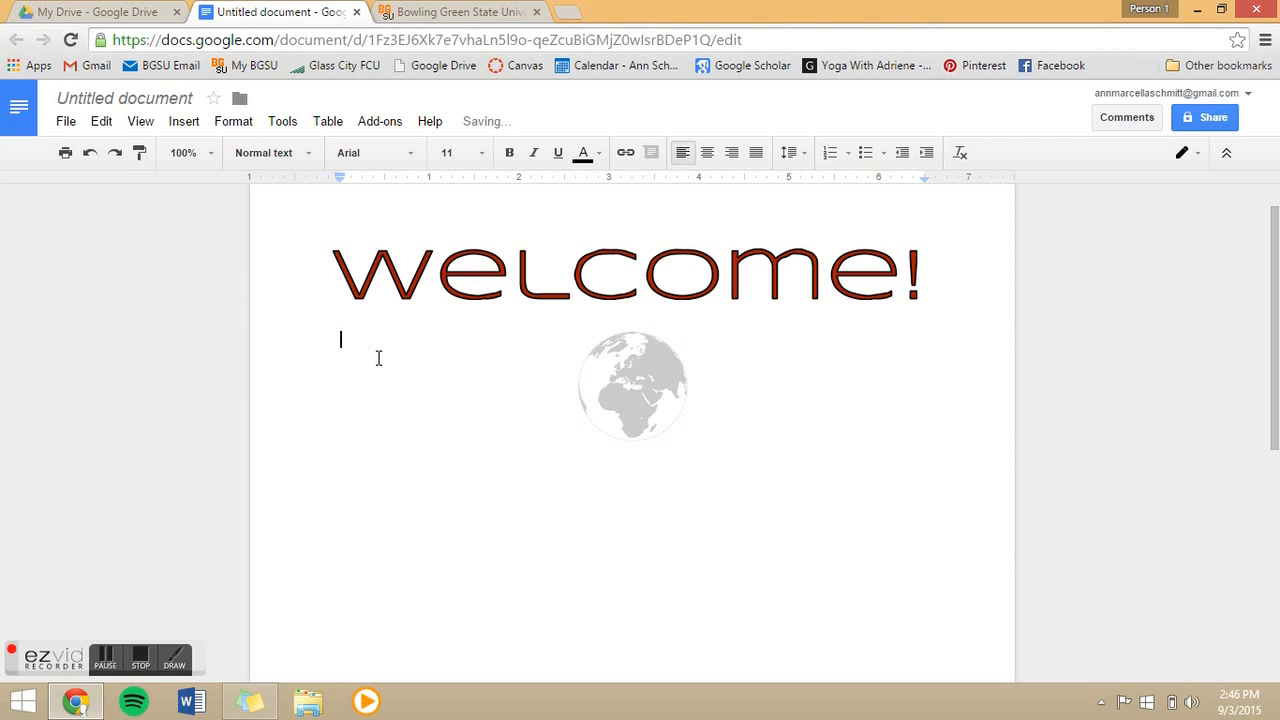
pyautogui.click(140, 662)
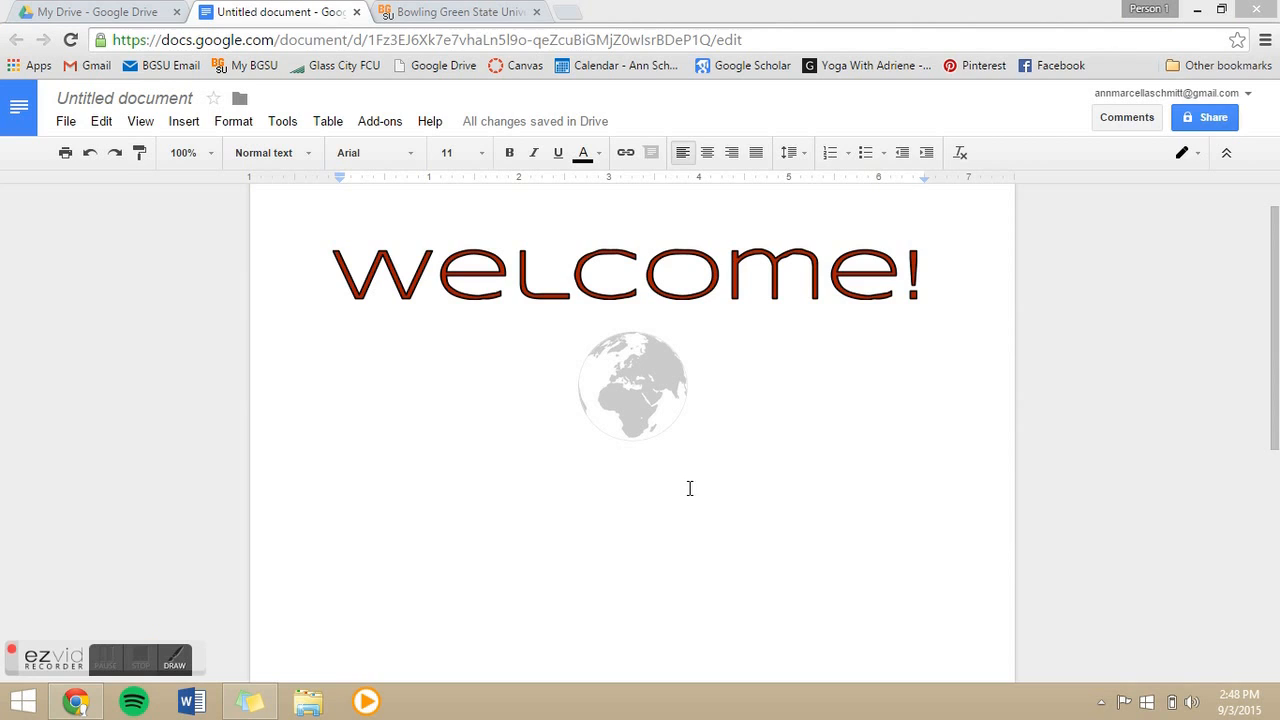
pyautogui.click(370, 384)
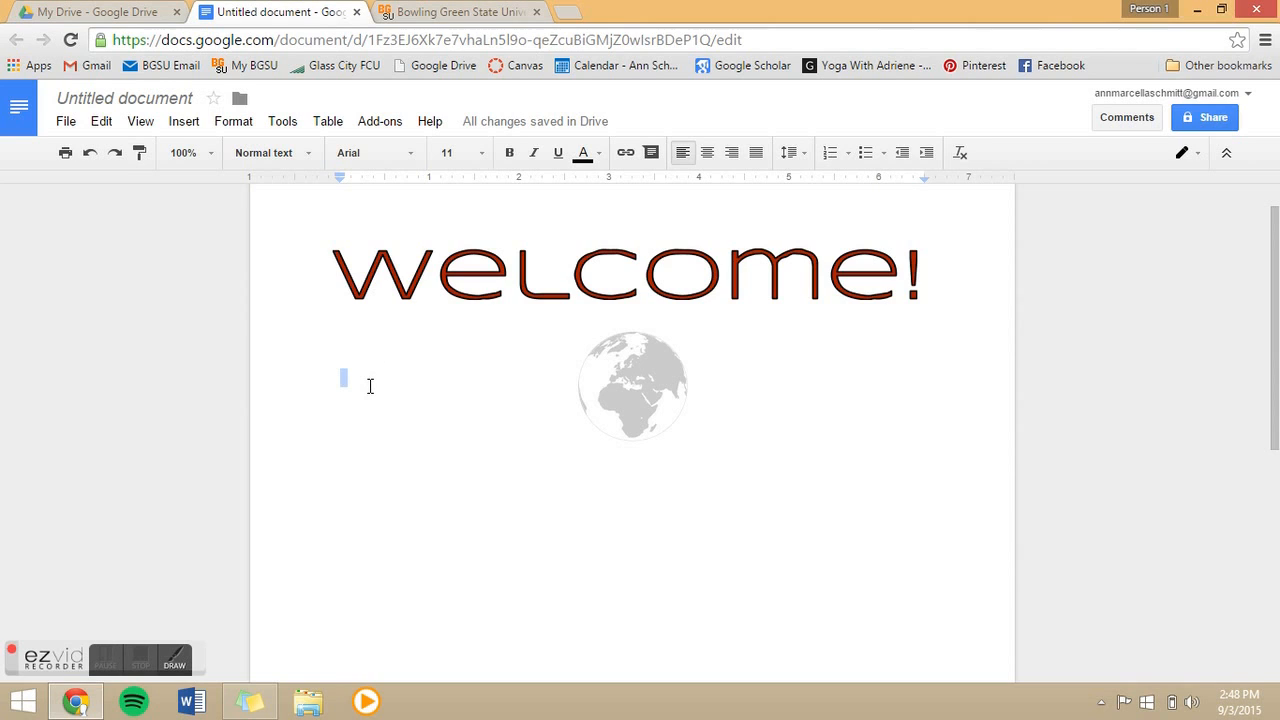
pyautogui.write('When you wrap a text or a picture, it allows wor')
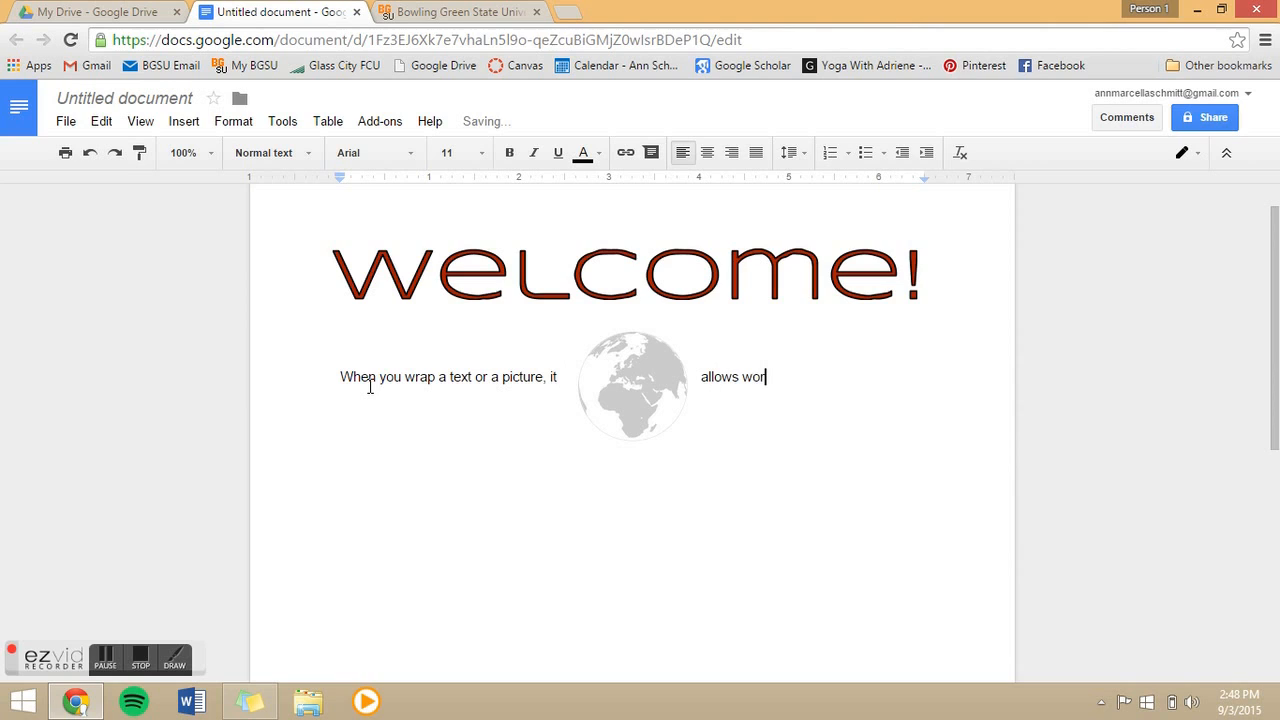
pyautogui.write('ds to be formatted like this!')
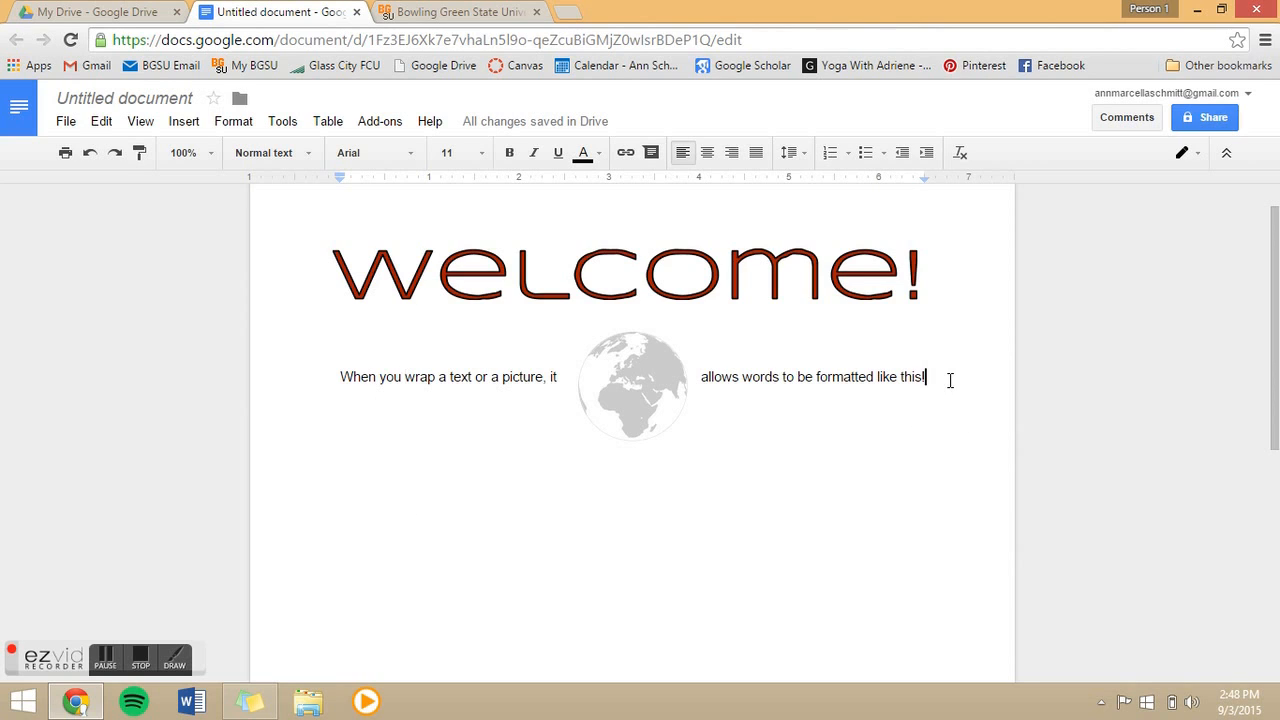
pyautogui.press('Return')
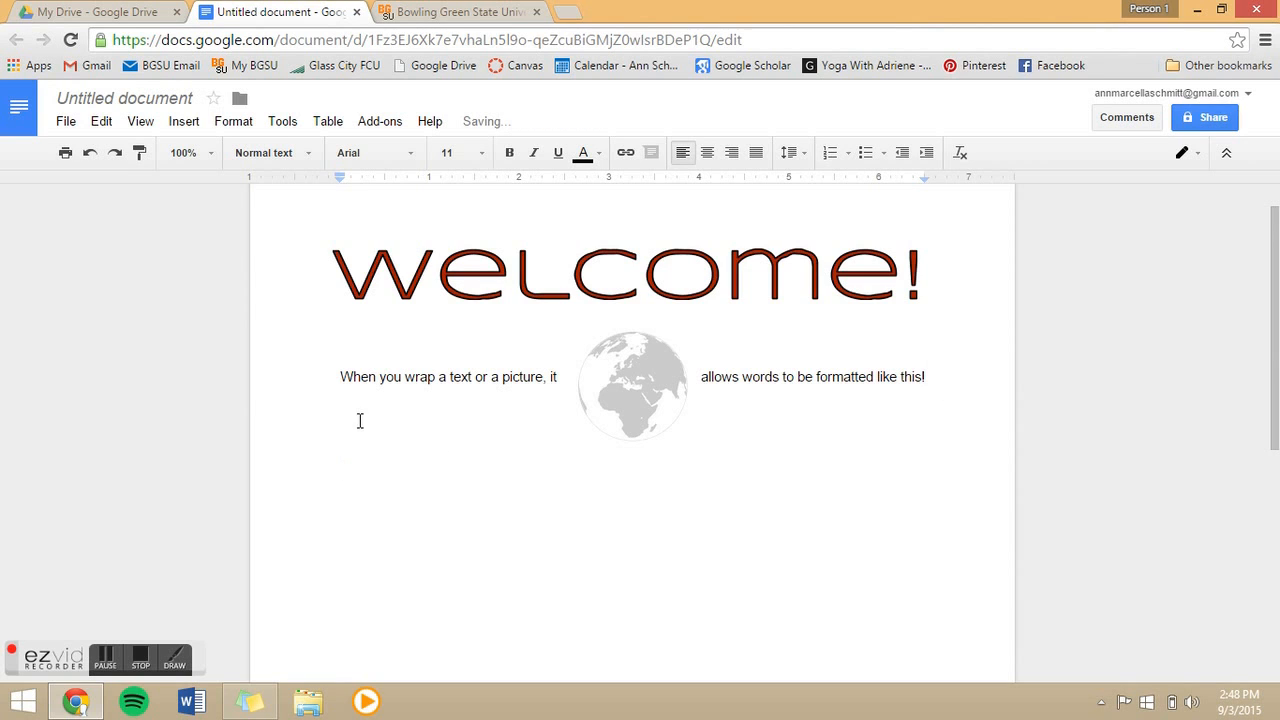
# Start a new drawing below the sentence and add a text box reading "BGSU!"
pyautogui.click(186, 123)
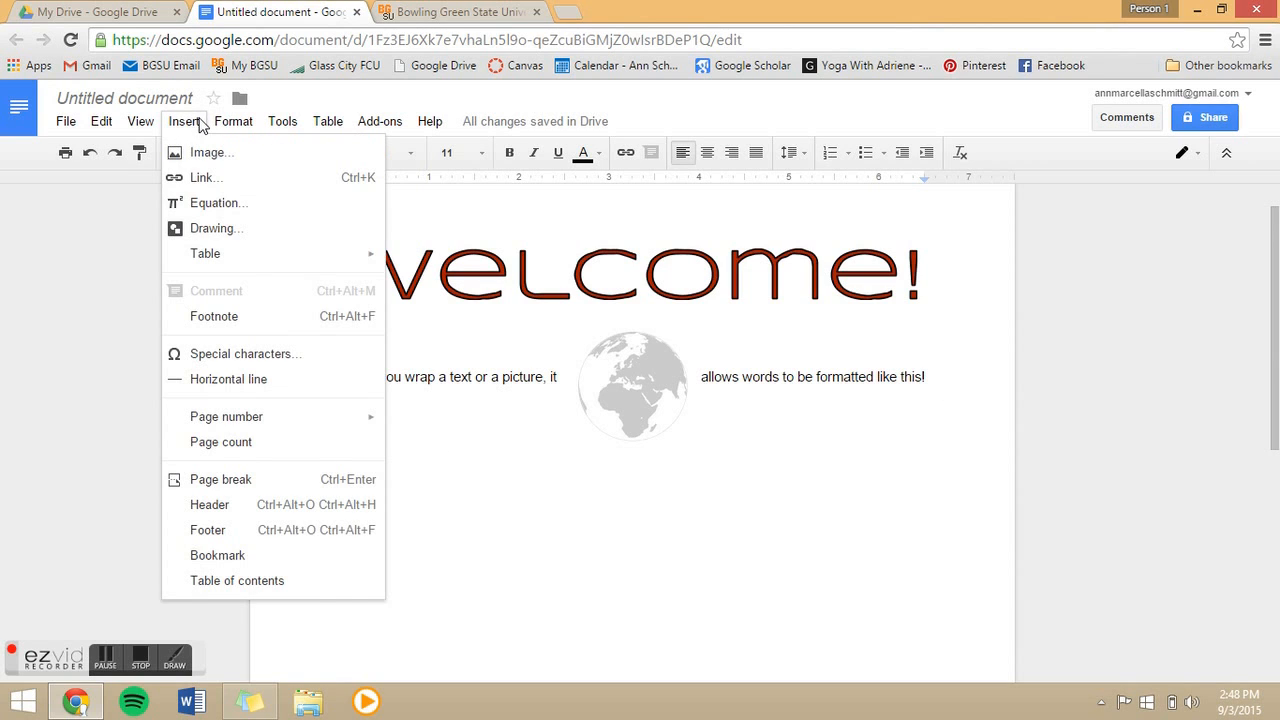
pyautogui.moveTo(180, 123)
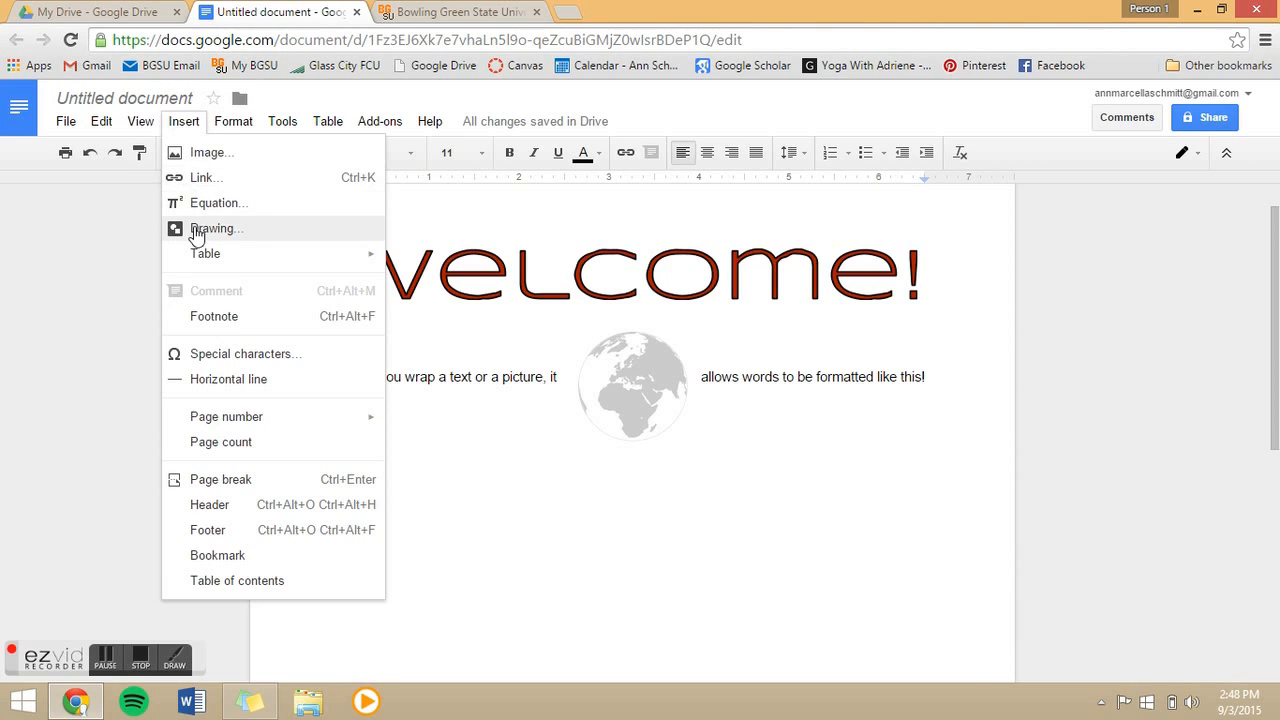
pyautogui.click(195, 230)
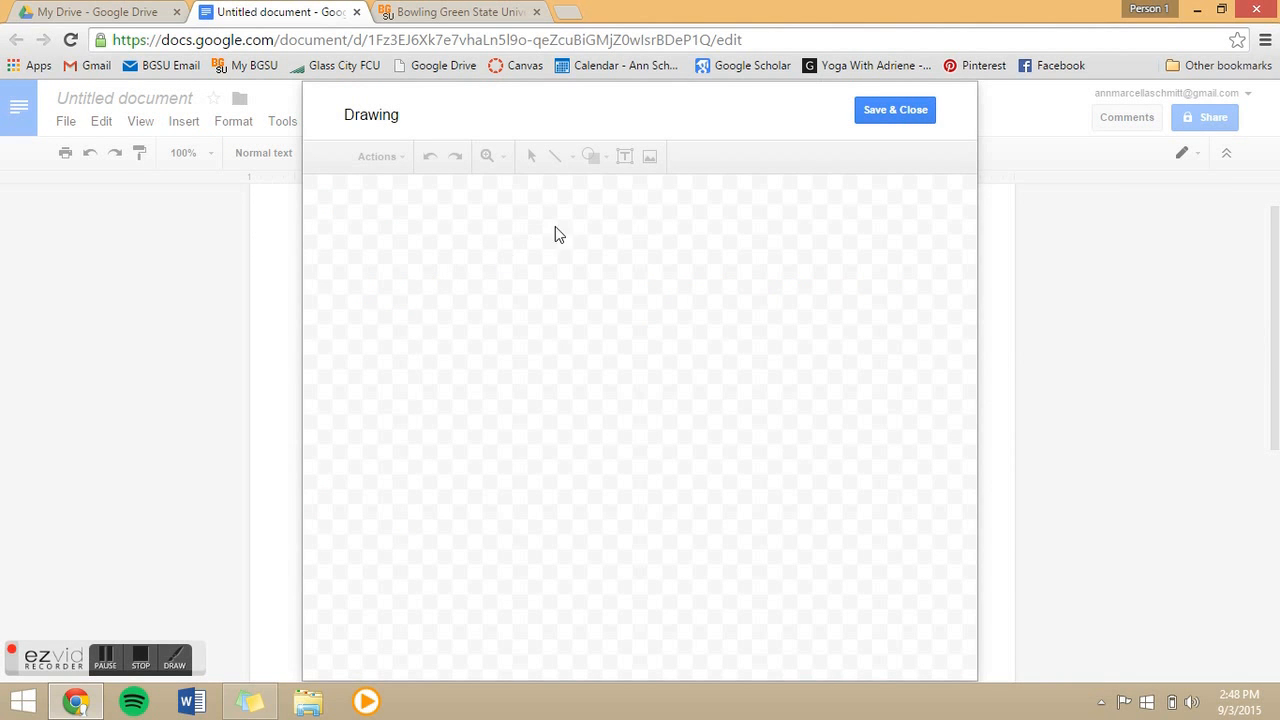
pyautogui.click(626, 157)
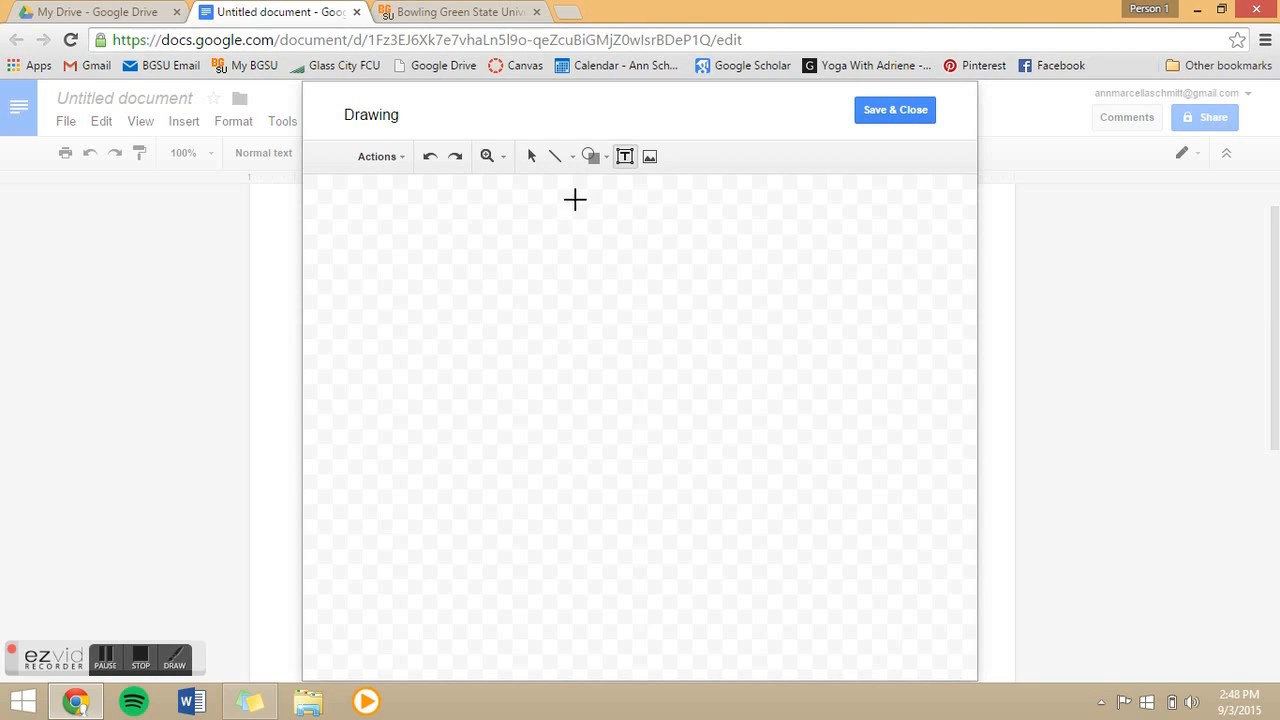
pyautogui.moveTo(499, 265); pyautogui.dragTo(658, 302)
pyautogui.write('BGSU!')
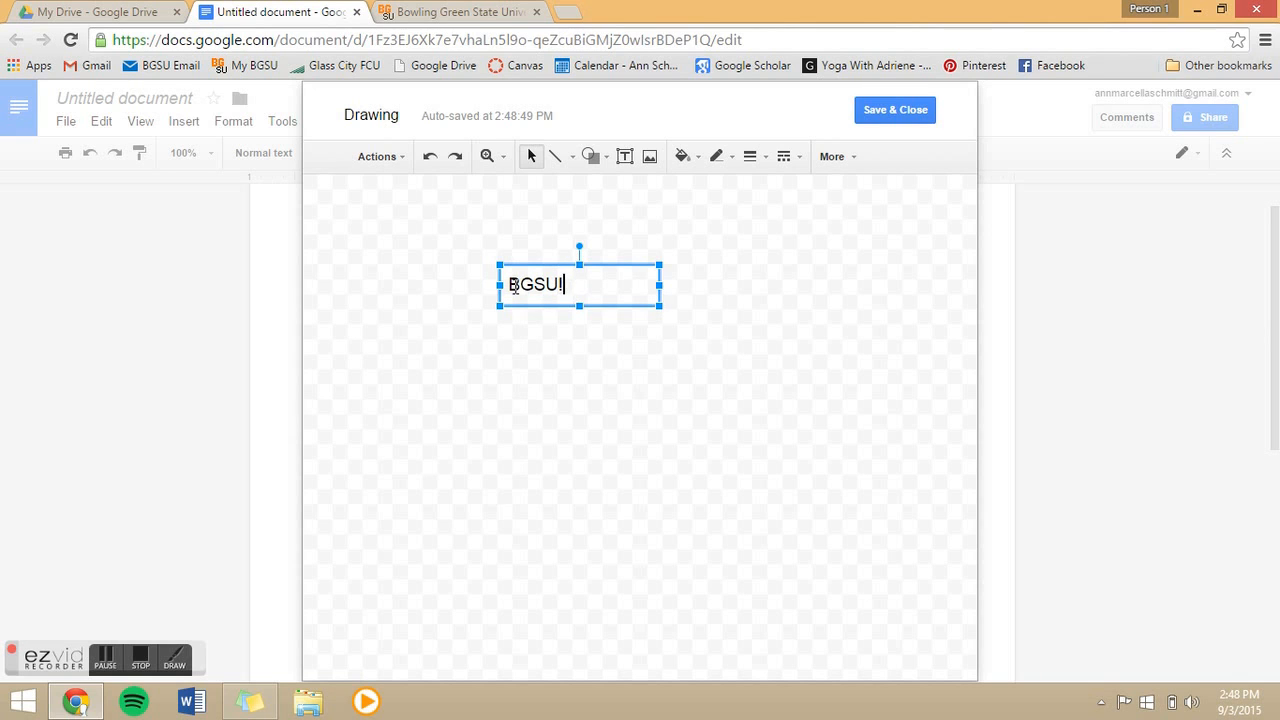
# Format the "BGSU!" text in orange with the Cambria font
pyautogui.moveTo(557, 288); pyautogui.dragTo(497, 287)
pyautogui.click(855, 160)
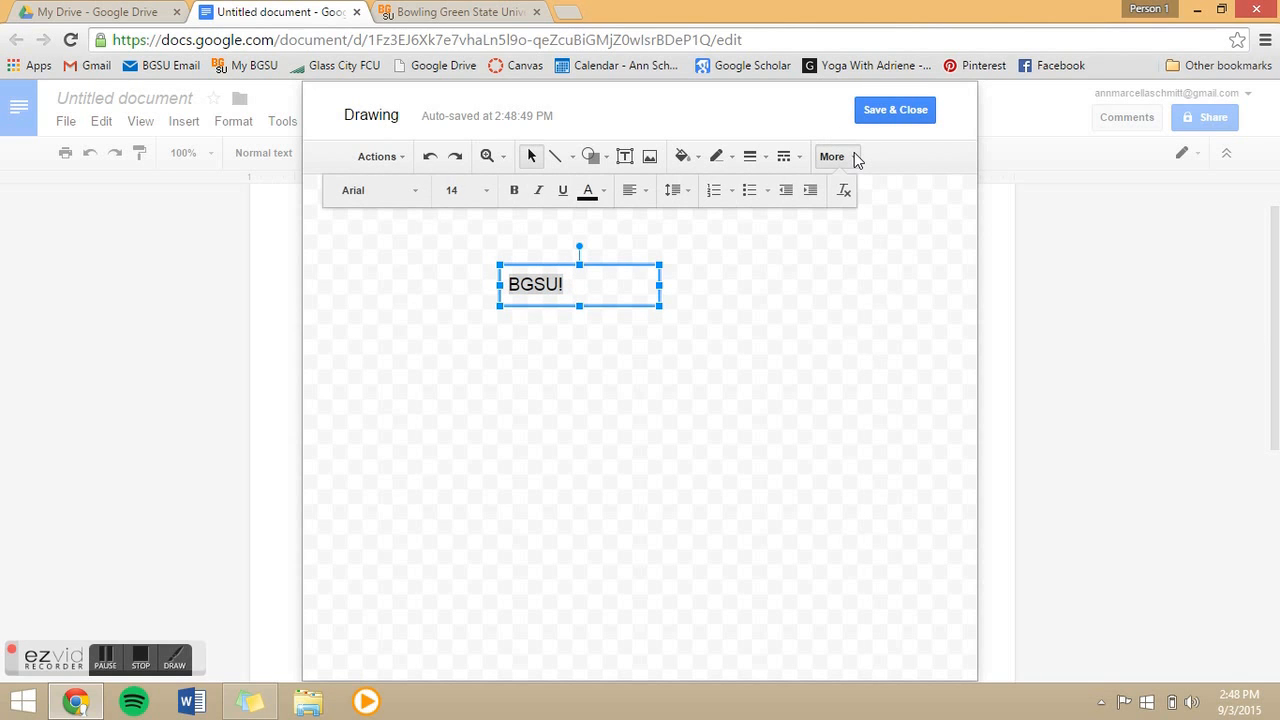
pyautogui.click(601, 199)
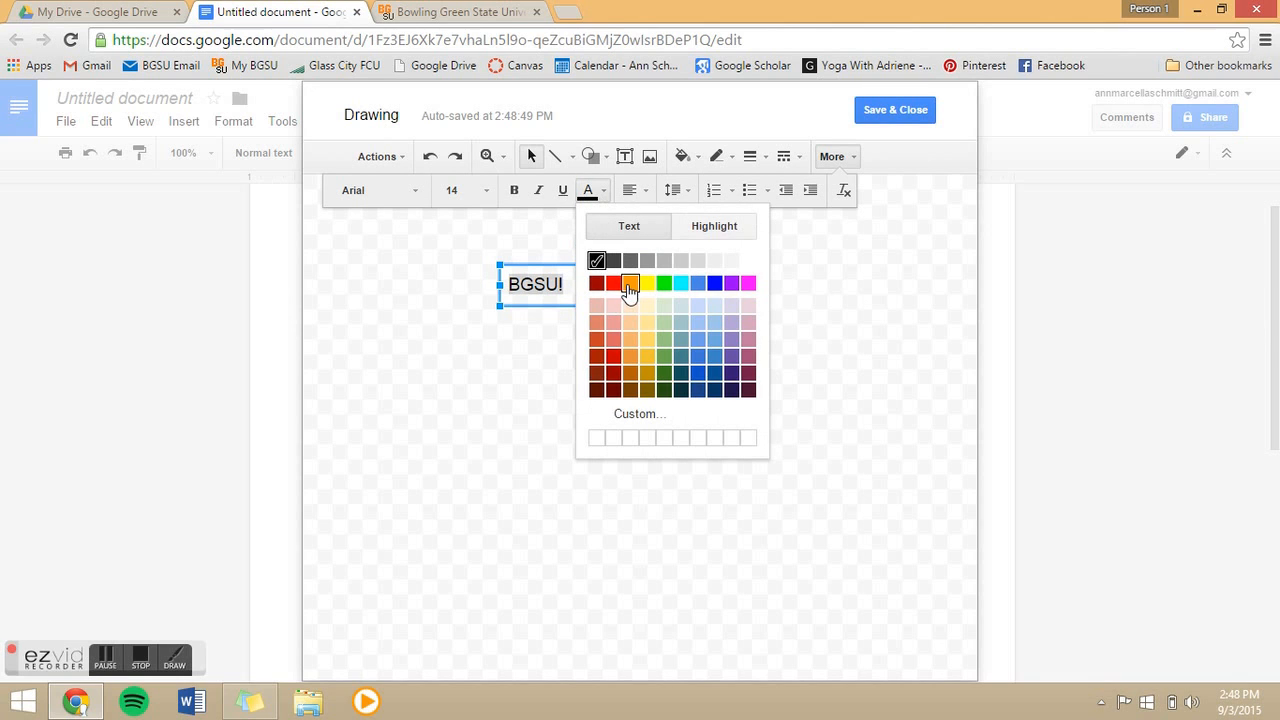
pyautogui.click(629, 284)
pyautogui.click(416, 190)
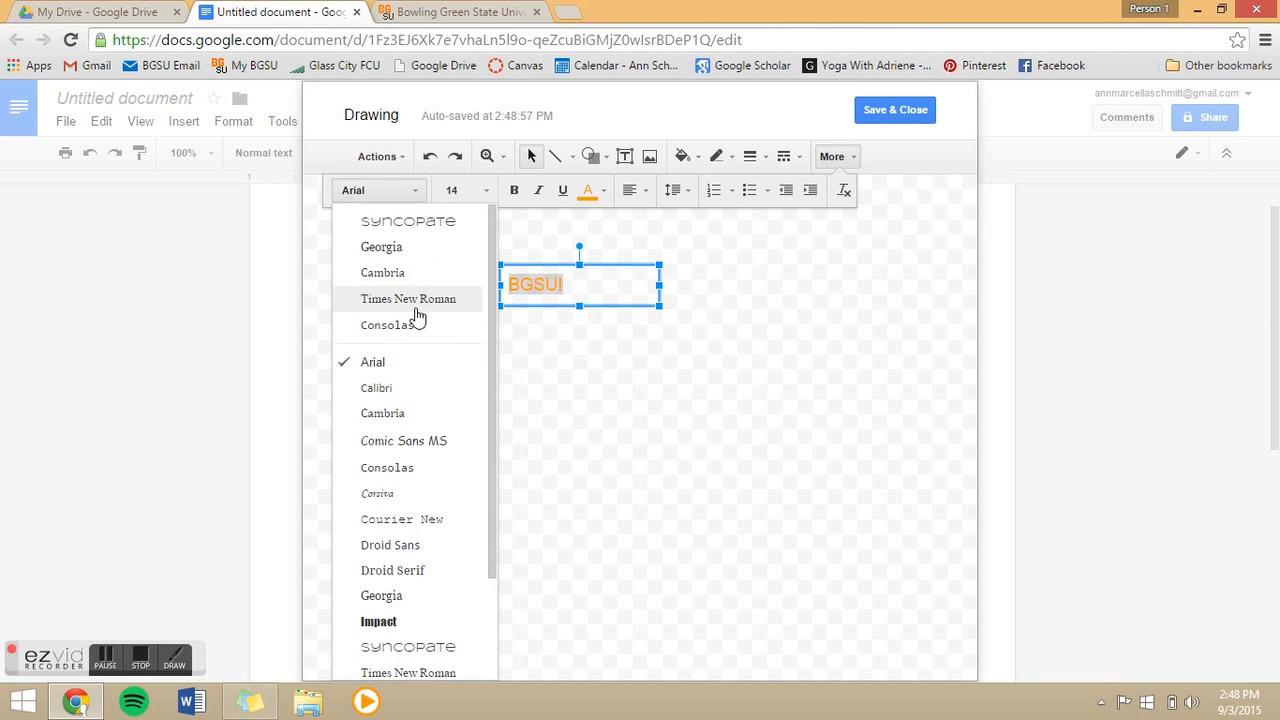
pyautogui.click(406, 274)
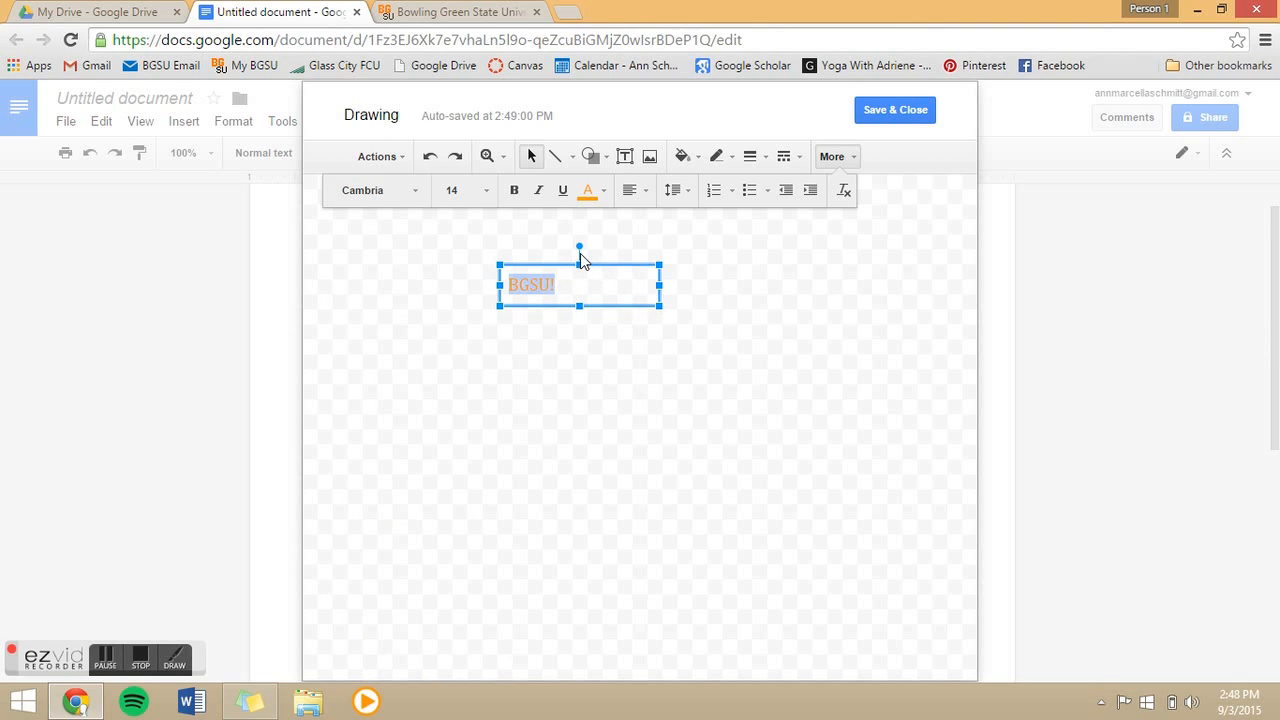
# Rotate the "BGSU!" text box a quarter turn counterclockwise so it reads upward, and save the drawing into the document
pyautogui.moveTo(577, 243); pyautogui.dragTo(537, 283)
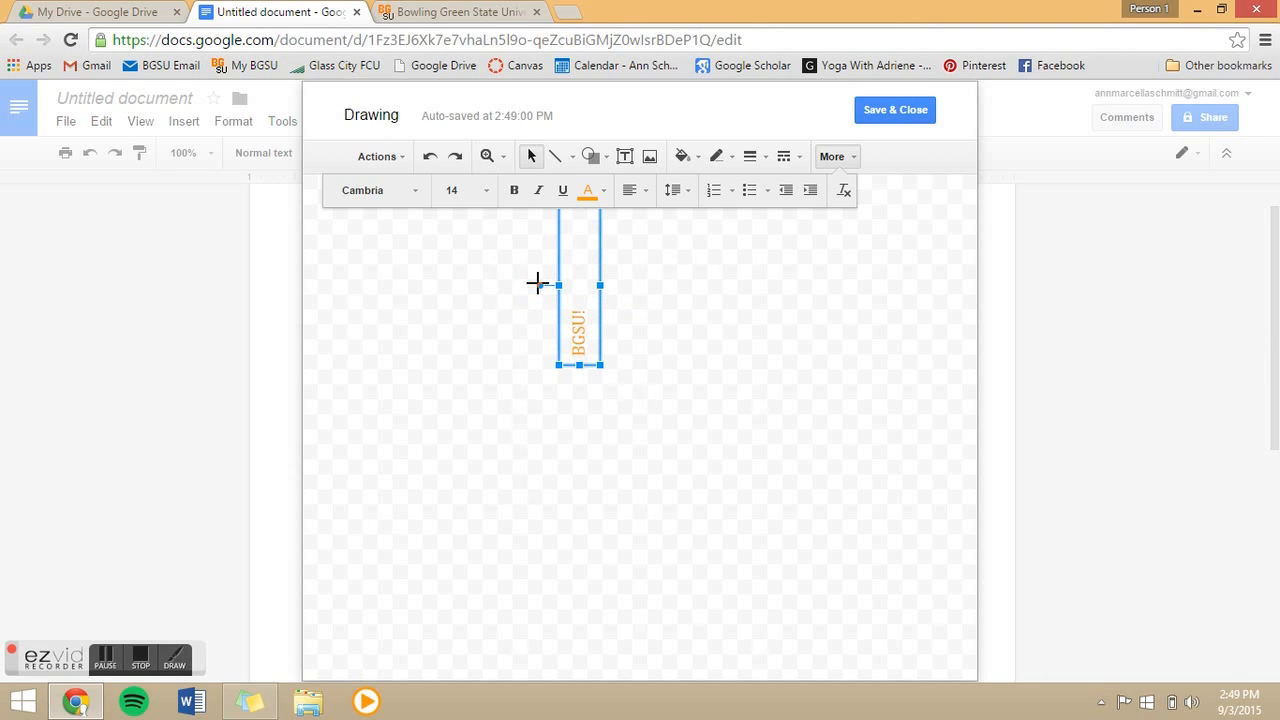
pyautogui.click(896, 112)
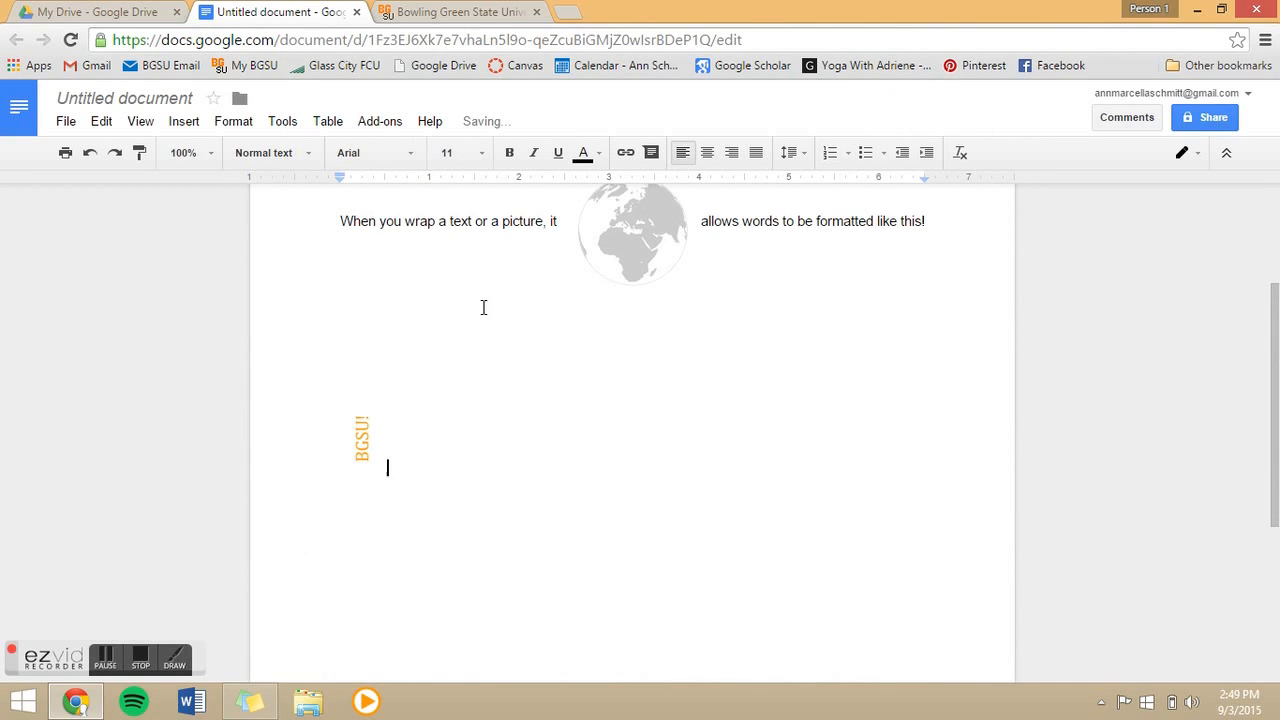
# Slightly enlarge the "BGSU!" drawing in the document and set it to Wrap text
pyautogui.click(363, 425)
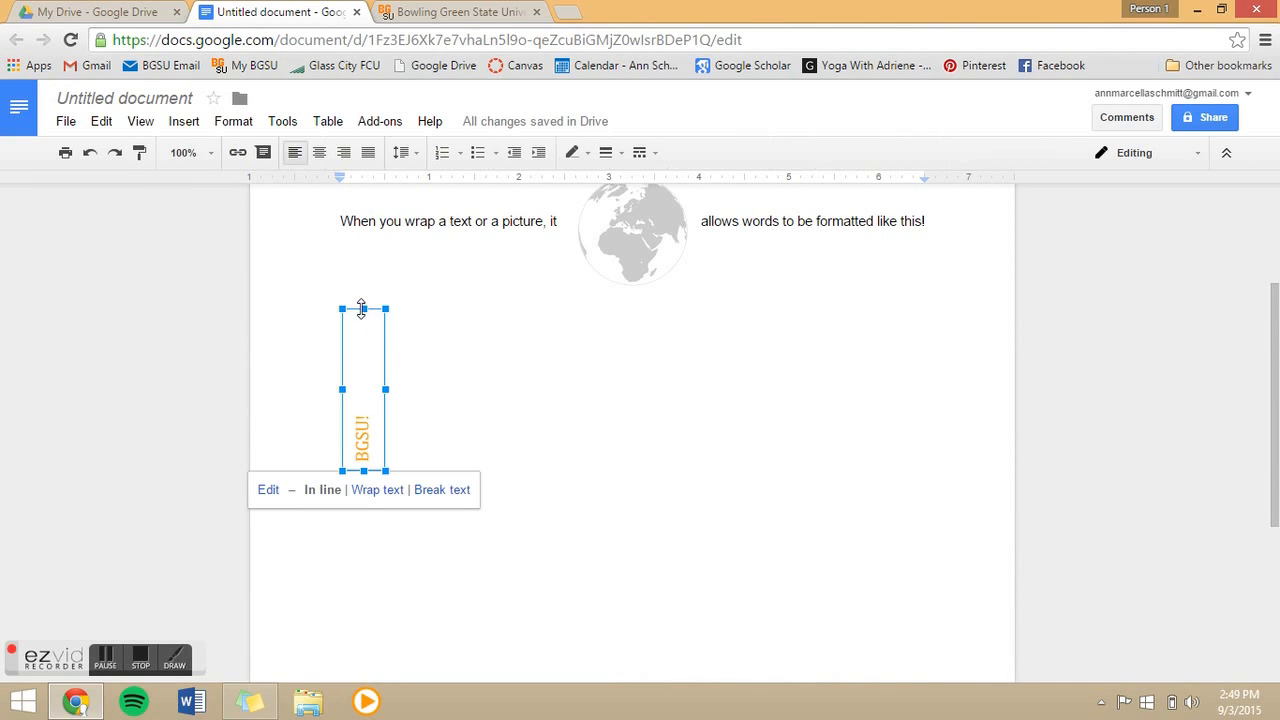
pyautogui.moveTo(386, 305)
pyautogui.mouseDown()
pyautogui.moveTo(420, 200)
pyautogui.moveTo(388, 306)
pyautogui.mouseUp()
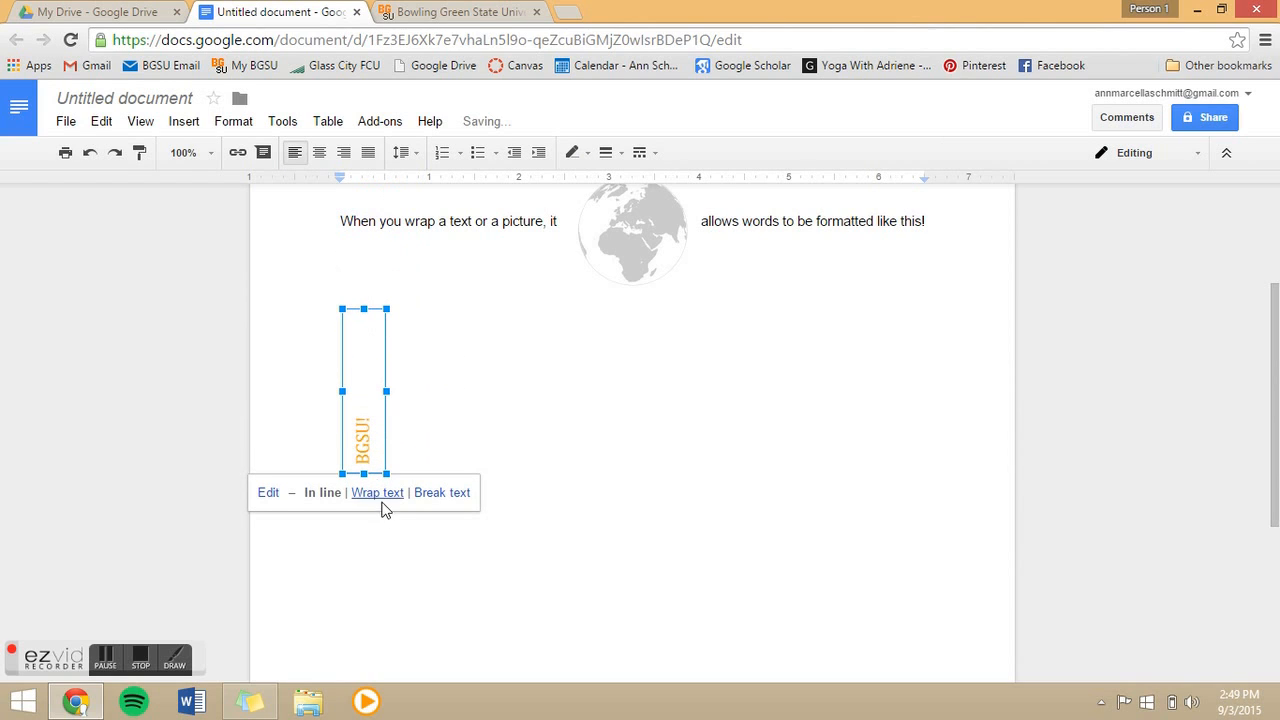
pyautogui.click(384, 495)
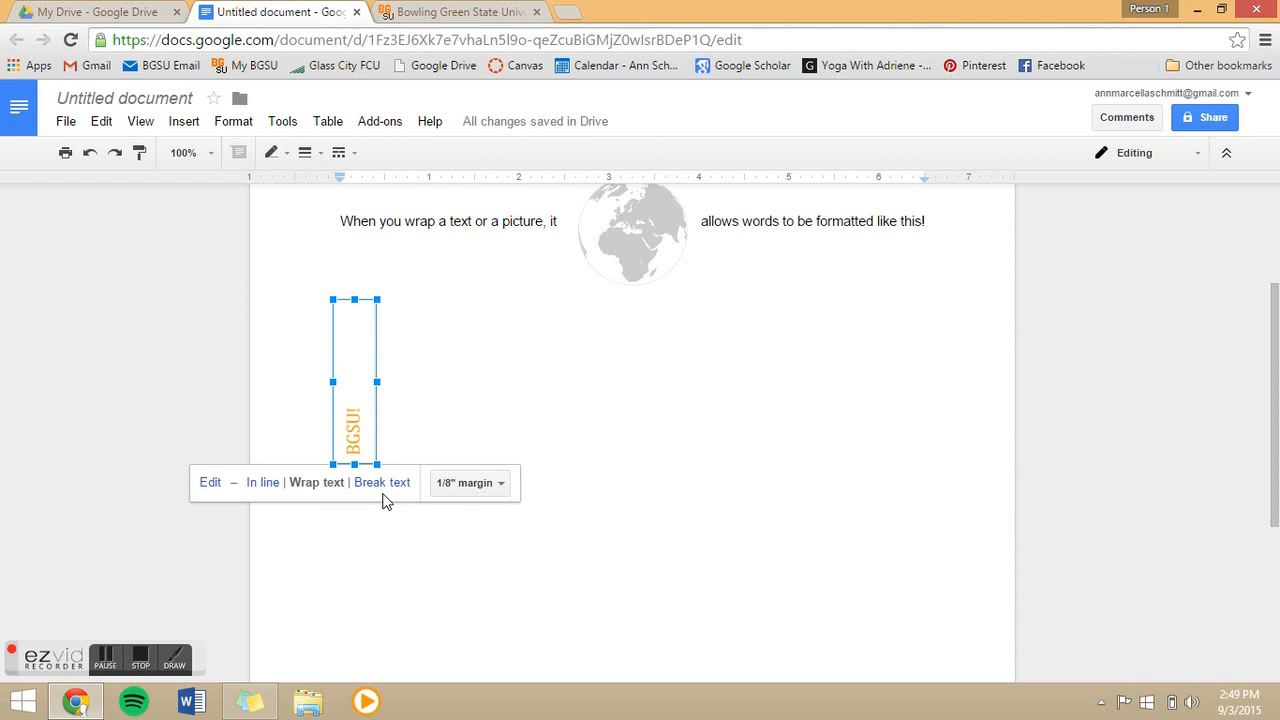
# Add blank lines to get below the "BGSU!" drawing and insert a table with four columns and two rows there
pyautogui.click(414, 441)
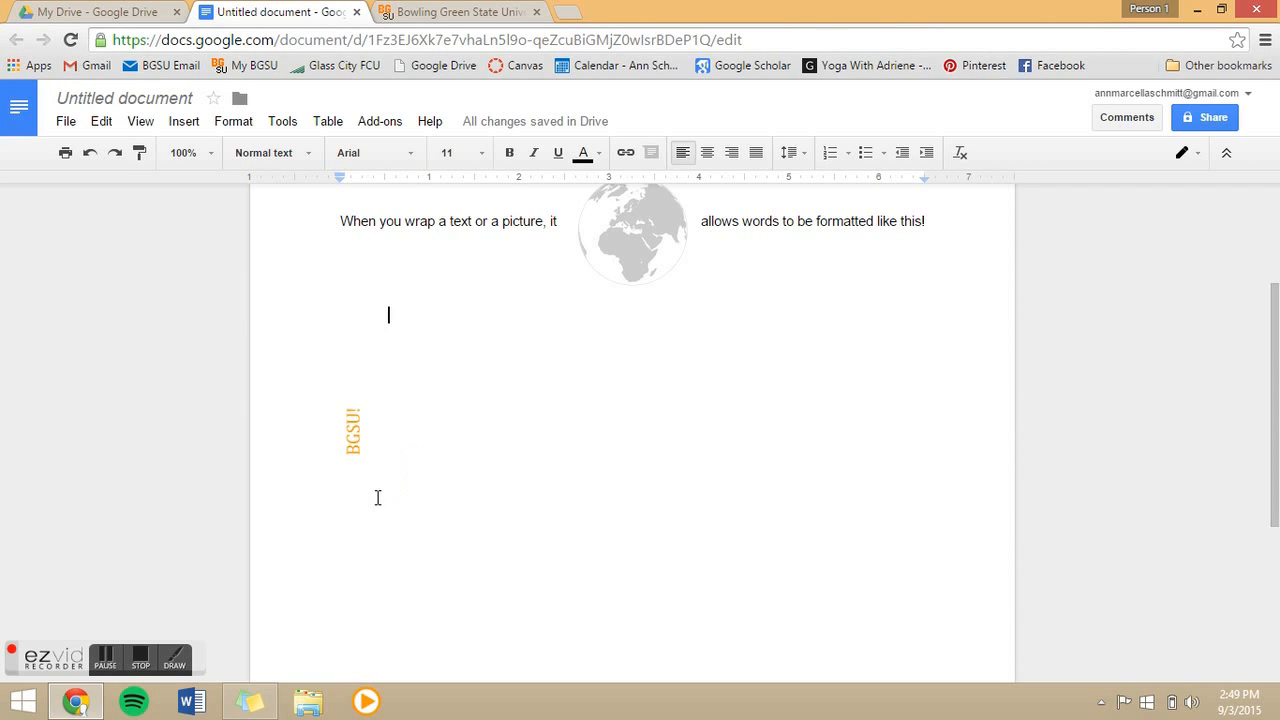
pyautogui.press('Return')
pyautogui.press('Return')
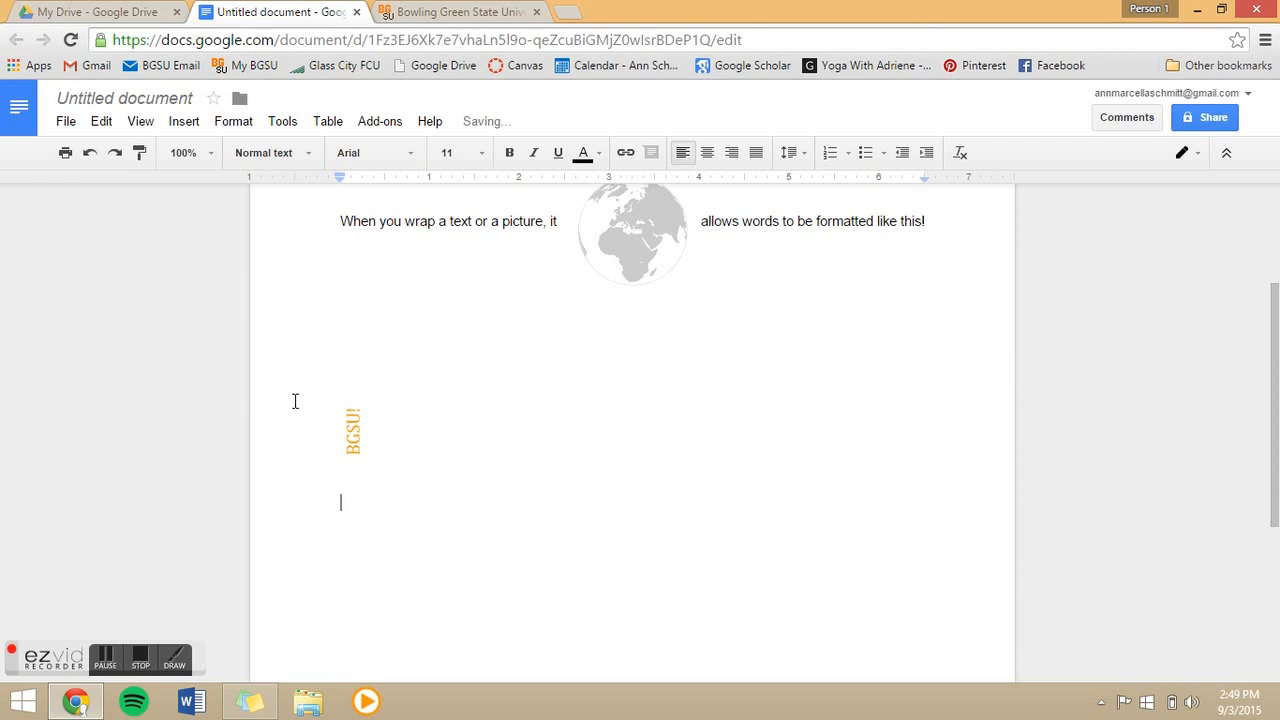
pyautogui.click(186, 124)
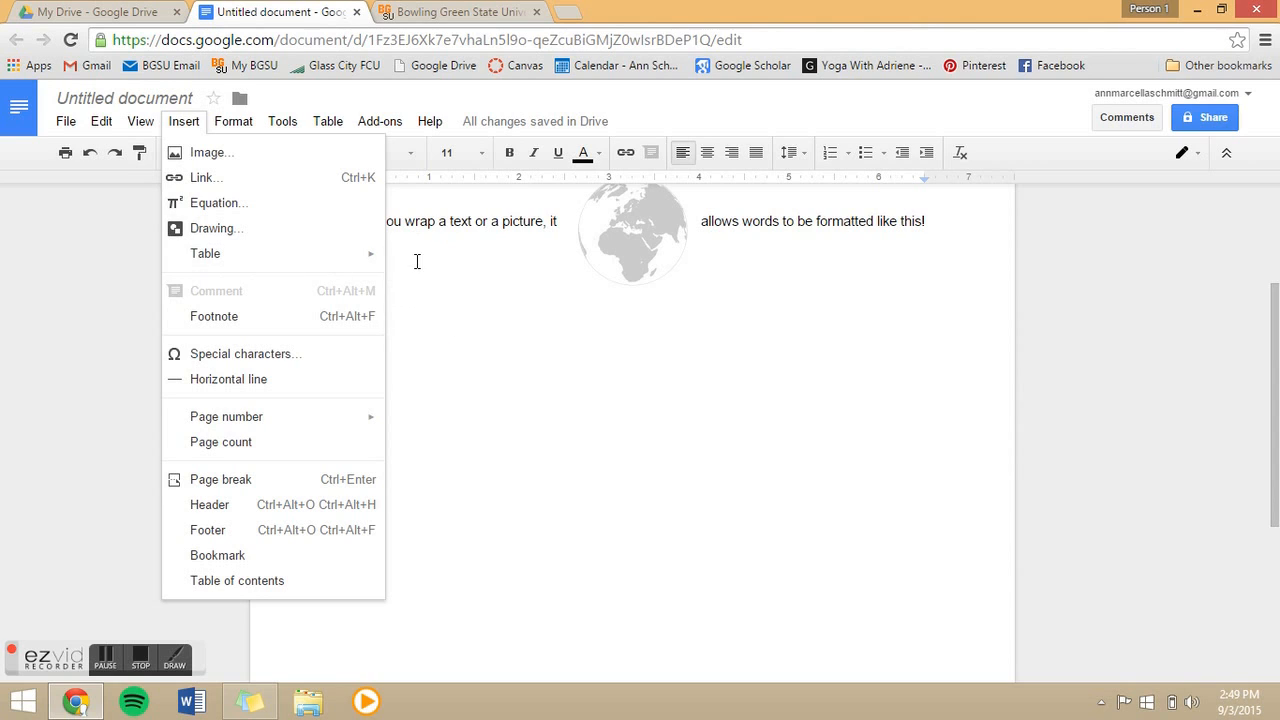
pyautogui.moveTo(371, 262)
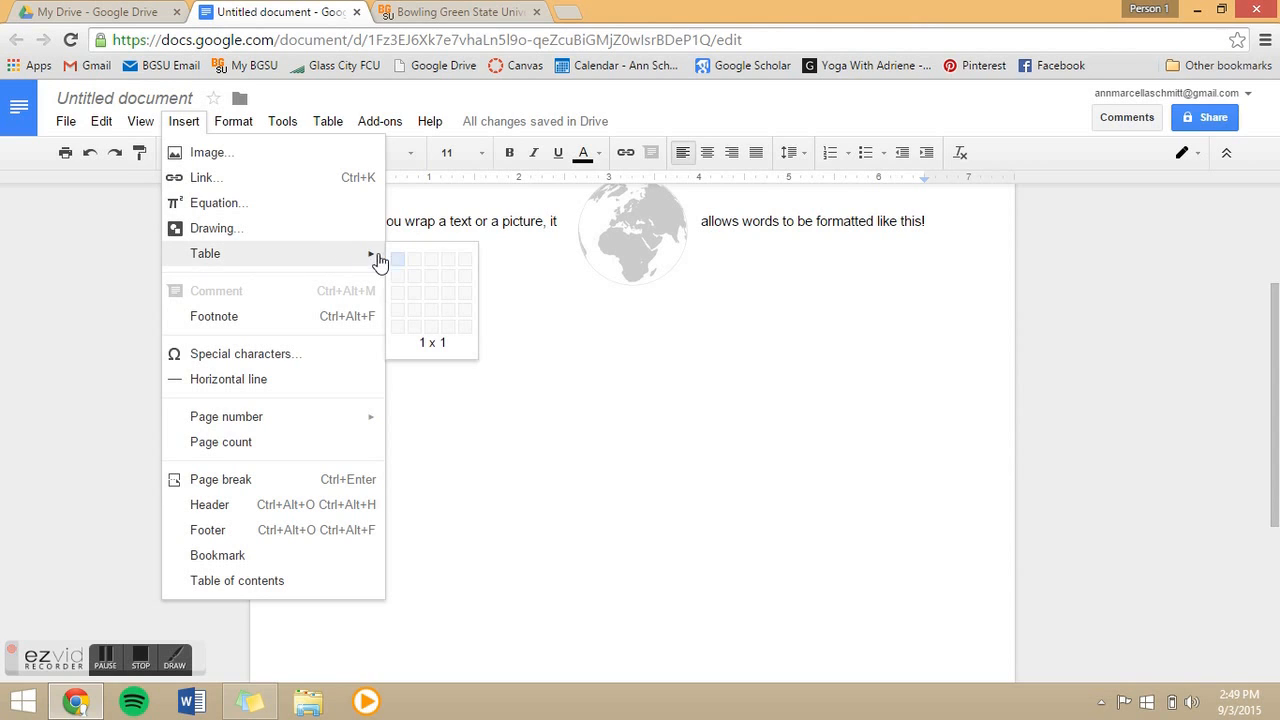
pyautogui.click(452, 277)
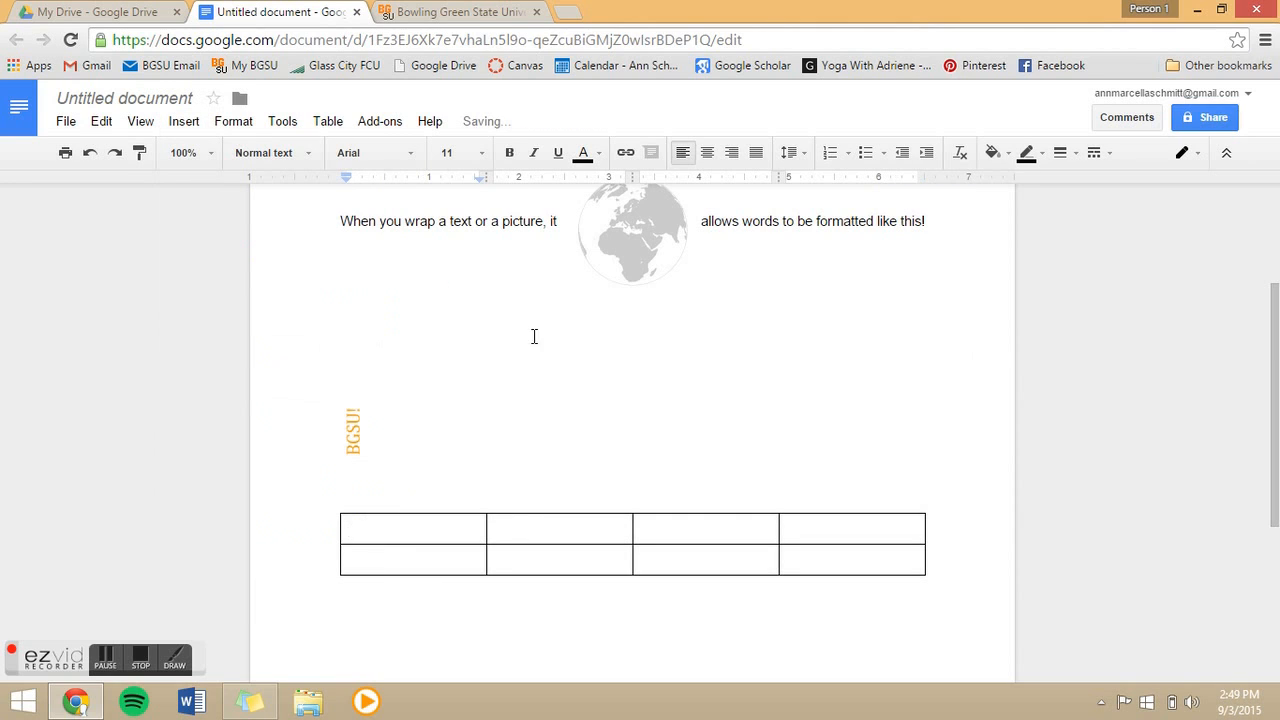